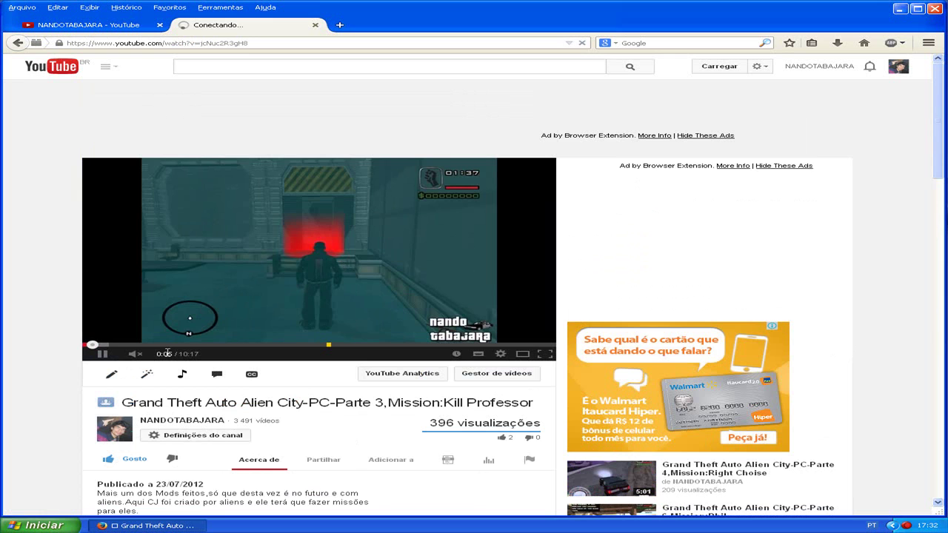
# - Skip ahead through the Grand Theft Auto Alien City gameplay video to about 2:32, dismissing the overlay ad
pyautogui.click(101, 345)
pyautogui.click(485, 317)
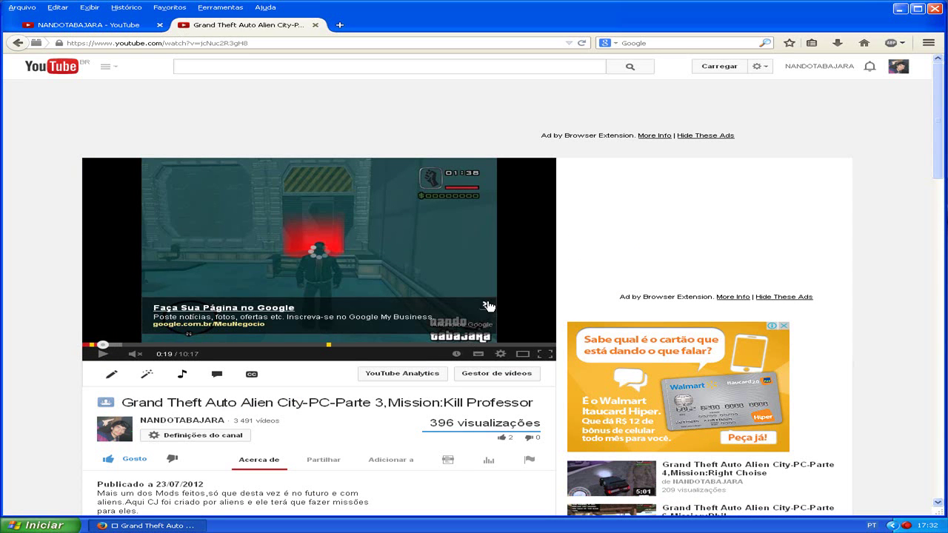
pyautogui.click(102, 356)
pyautogui.click(102, 357)
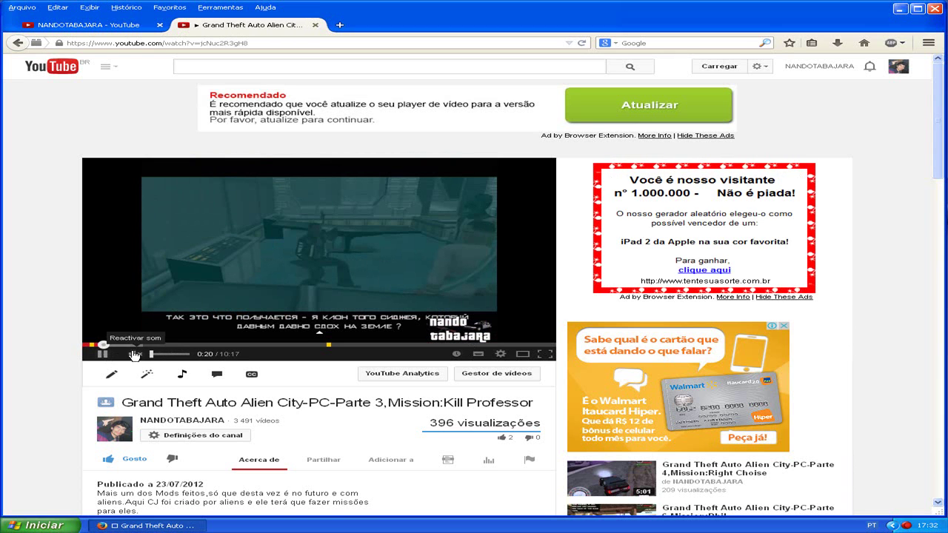
pyautogui.click(135, 346)
pyautogui.click(103, 355)
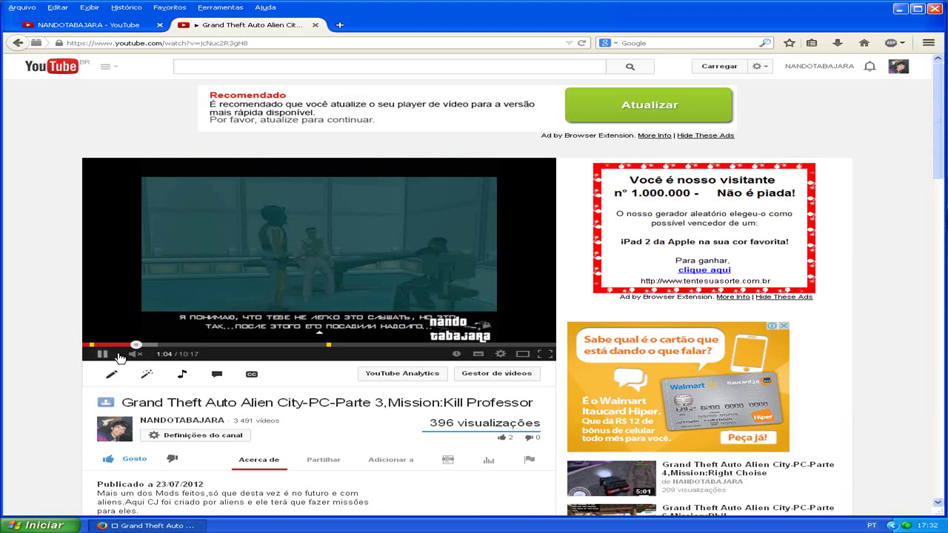
pyautogui.click(156, 346)
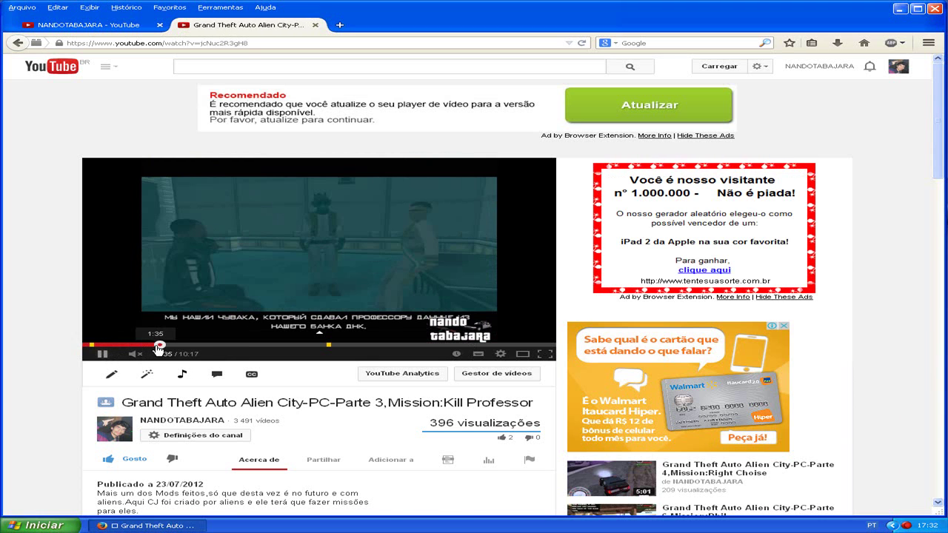
pyautogui.click(200, 346)
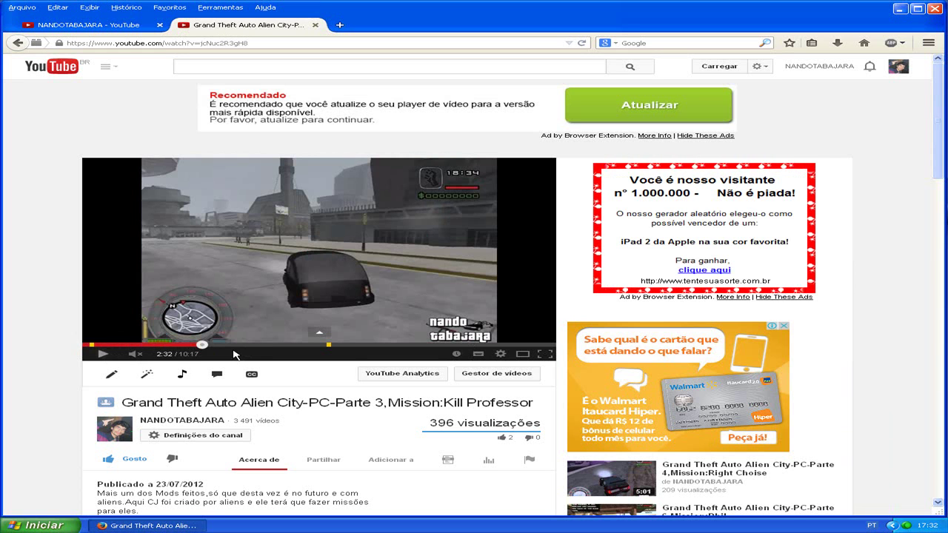
# - Watch the Alien City gameplay video in full screen, and close its tab
pyautogui.click(103, 356)
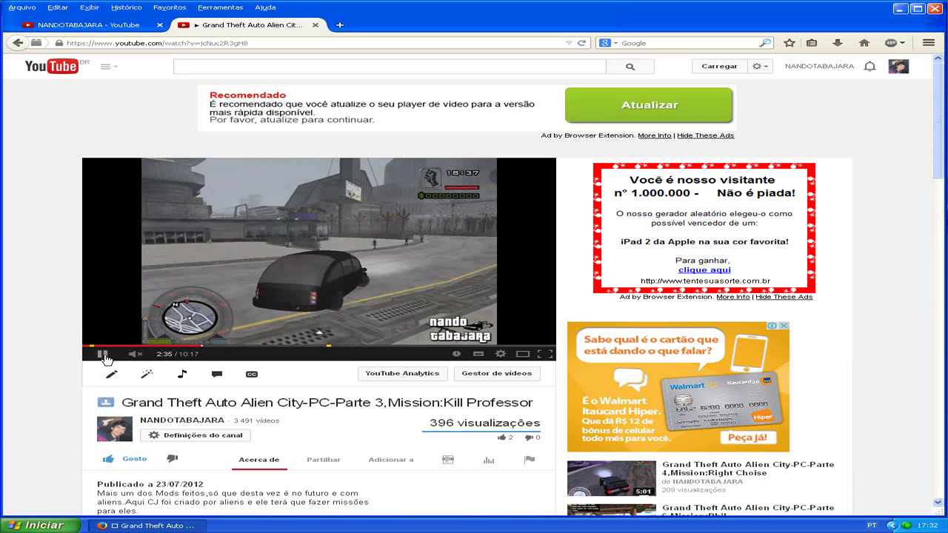
pyautogui.click(544, 360)
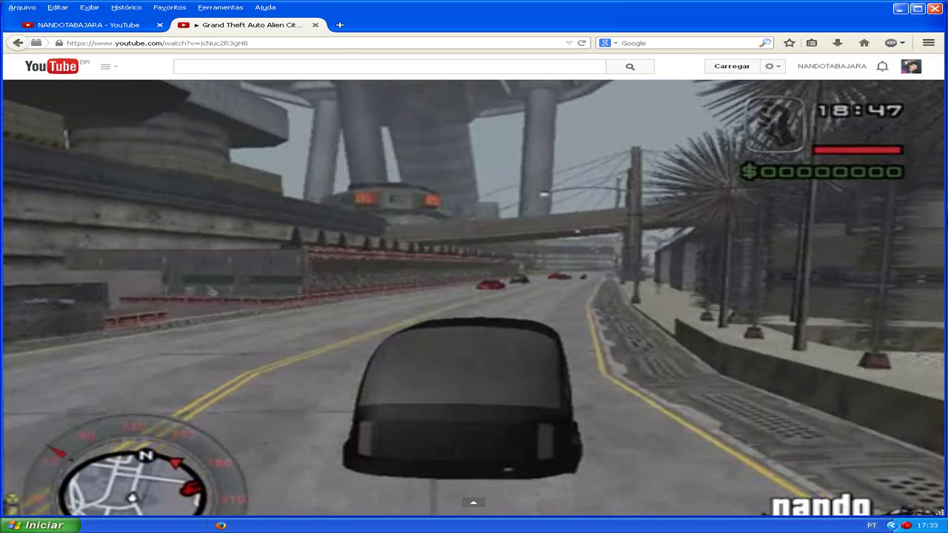
pyautogui.press('Escape')
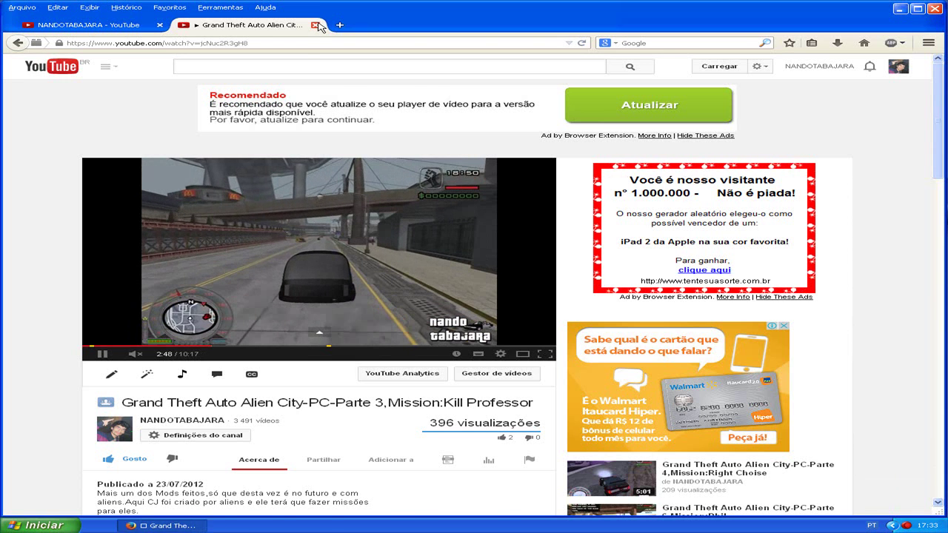
pyautogui.click(316, 25)
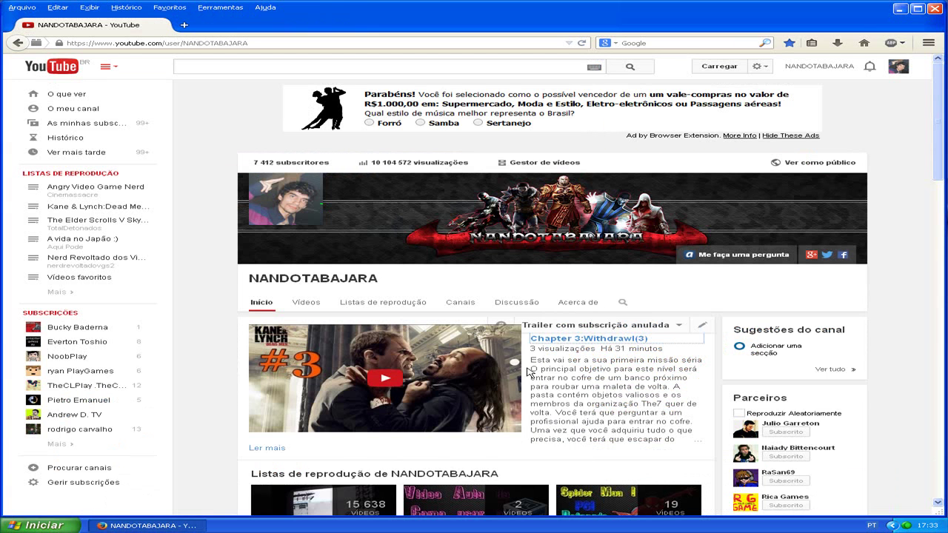
# - Preview the image "como baixar e instalar gta alien city" from Meus documentos
pyautogui.click(899, 10)
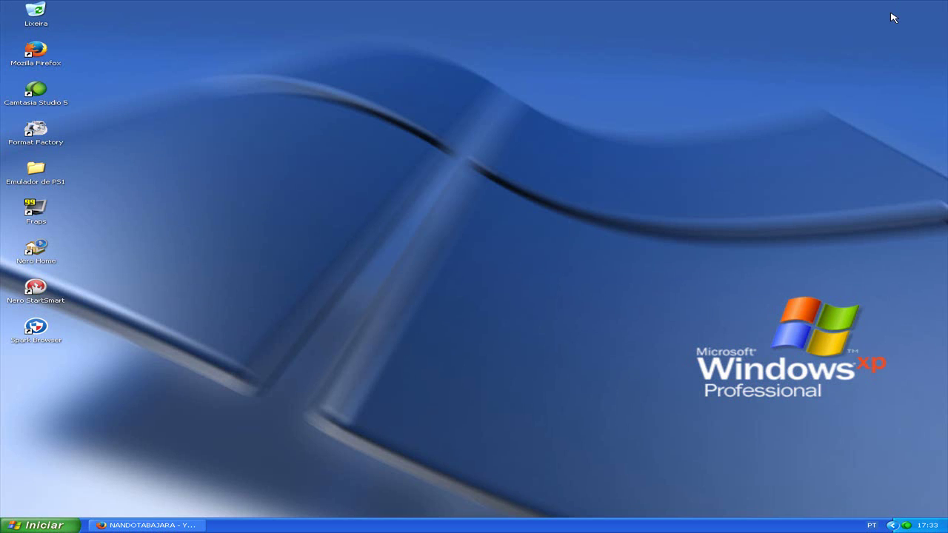
pyautogui.click(34, 525)
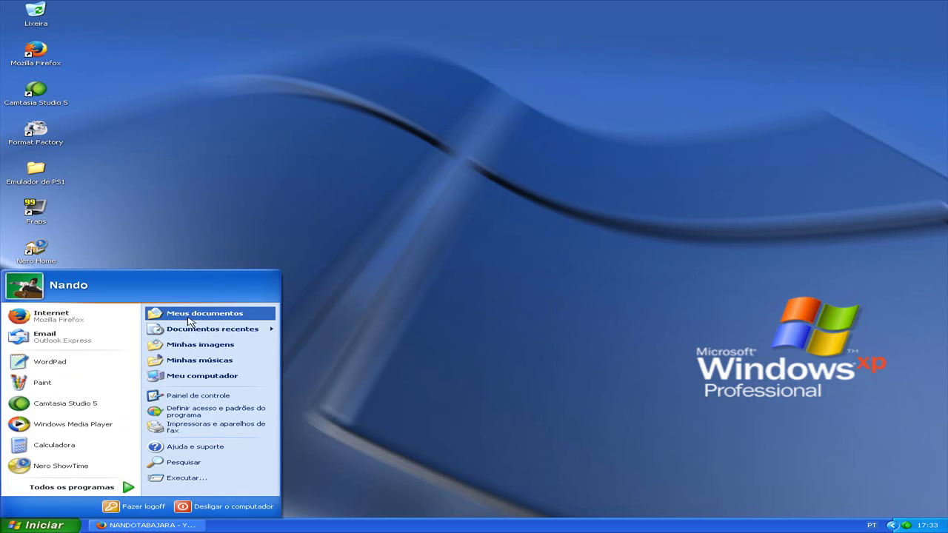
pyautogui.click(189, 320)
pyautogui.rightClick(590, 260)
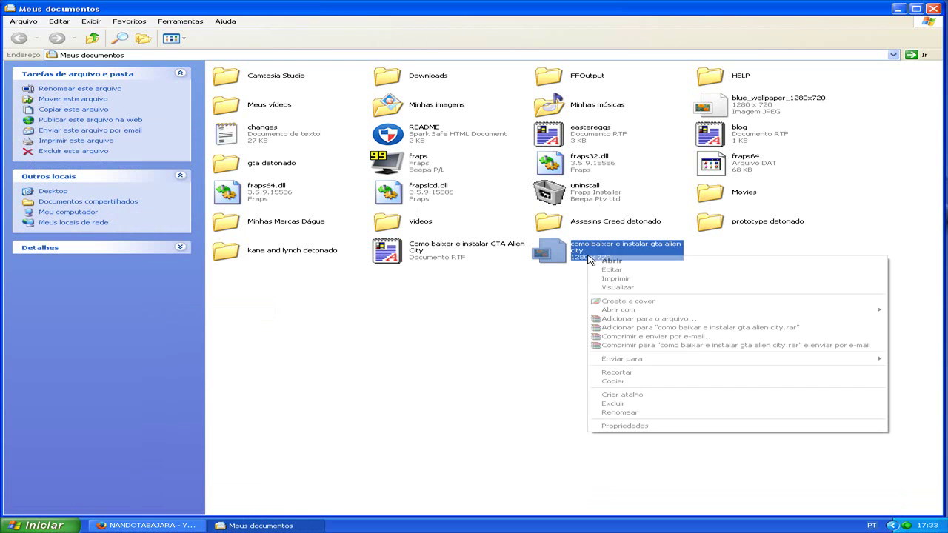
pyautogui.click(615, 288)
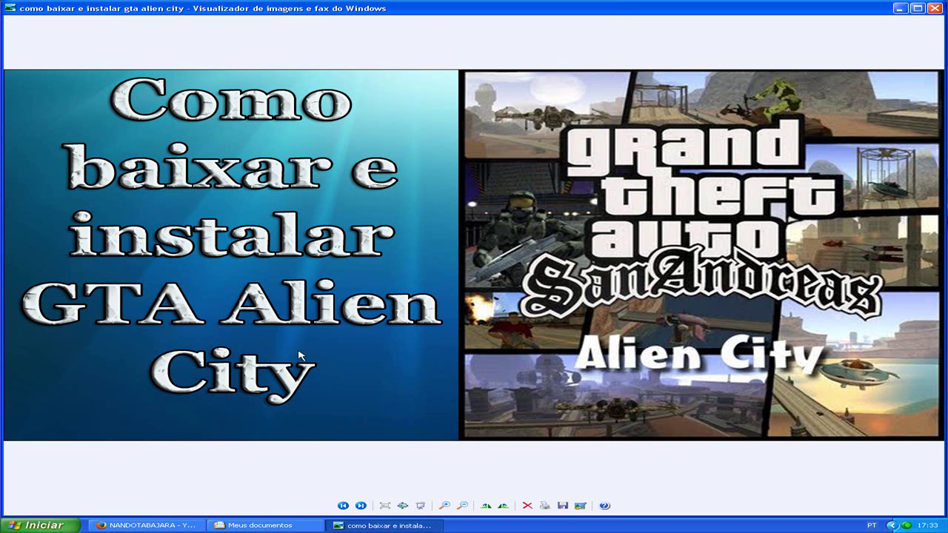
pyautogui.click(935, 8)
# - Copy the gtamaps.net download link from the document "Como baixar e instalar GTA Alien City", and close the document and its folder
pyautogui.click(437, 250)
pyautogui.rightClick(435, 246)
pyautogui.click(457, 249)
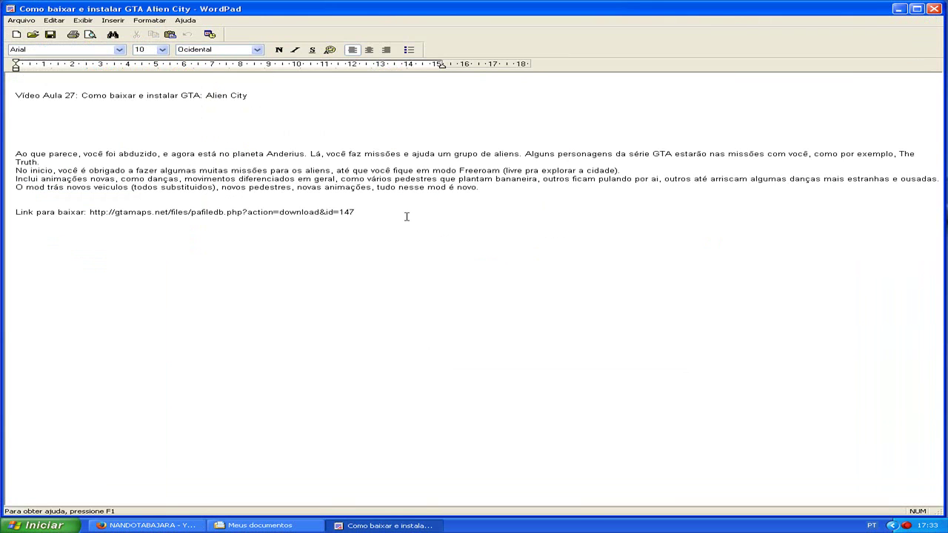
pyautogui.moveTo(356, 212); pyautogui.dragTo(90, 212)
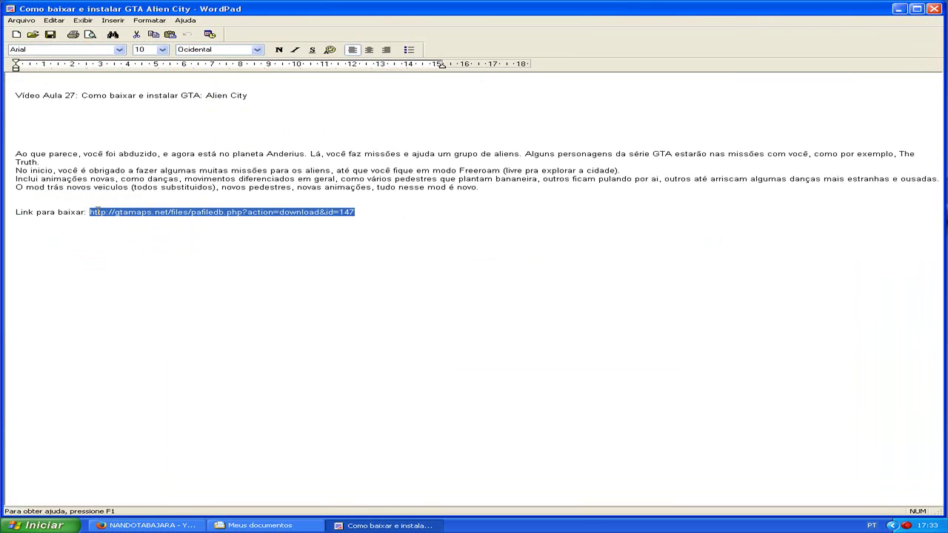
pyautogui.rightClick(102, 213)
pyautogui.click(117, 224)
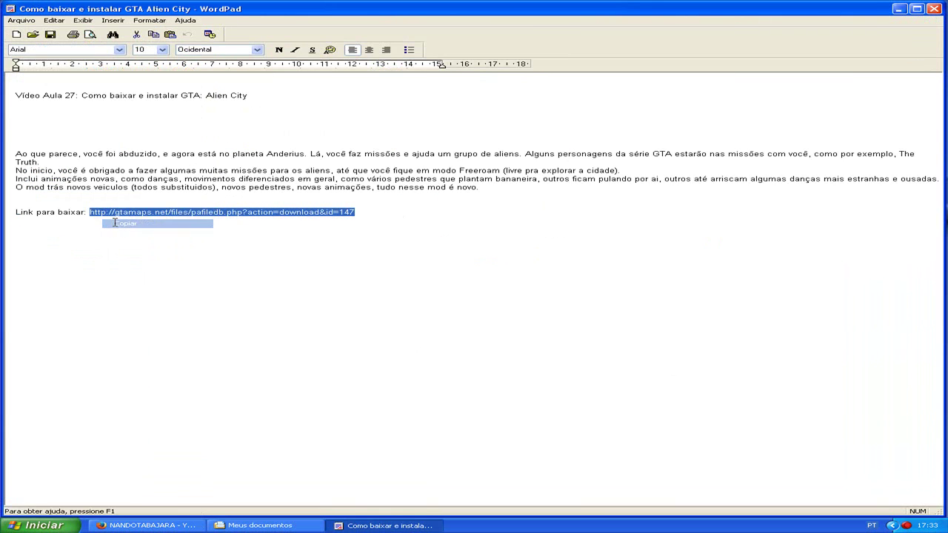
pyautogui.click(939, 9)
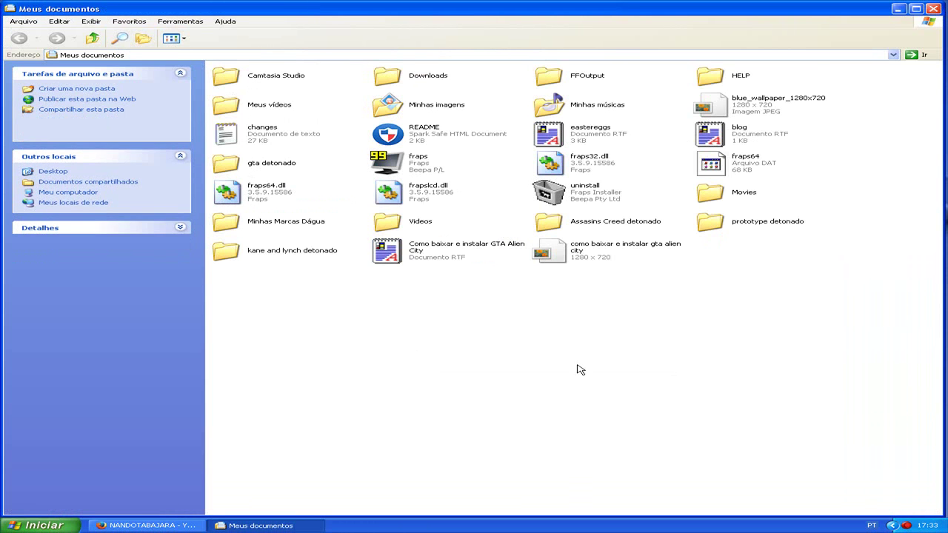
pyautogui.click(933, 8)
# - Load the copied gtamaps.net download link in a new Firefox tab, and dismiss the pop-up ad
pyautogui.click(140, 525)
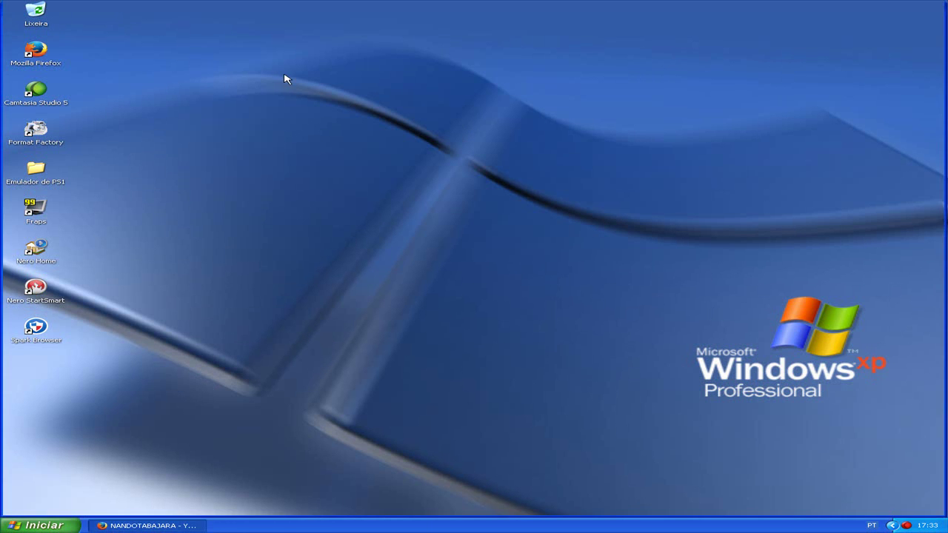
pyautogui.click(186, 26)
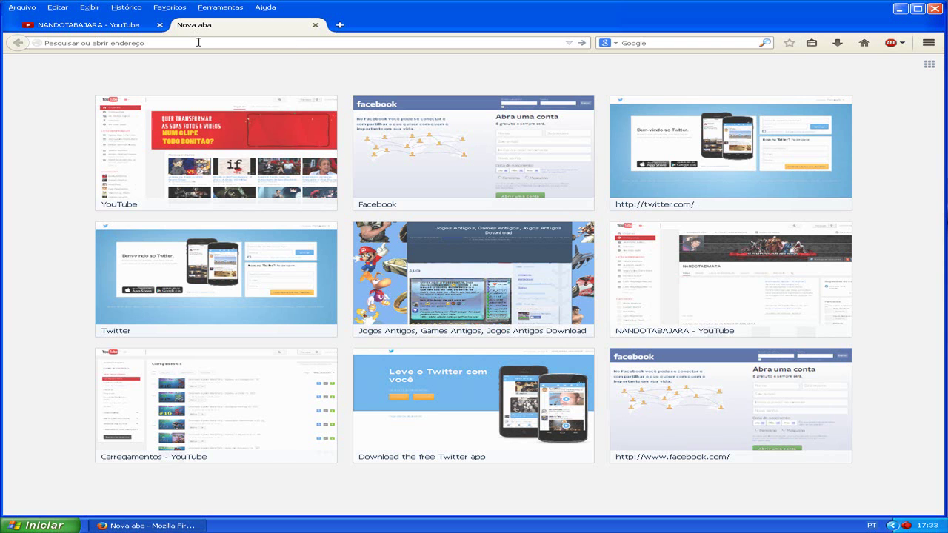
pyautogui.rightClick(199, 42)
pyautogui.click(230, 91)
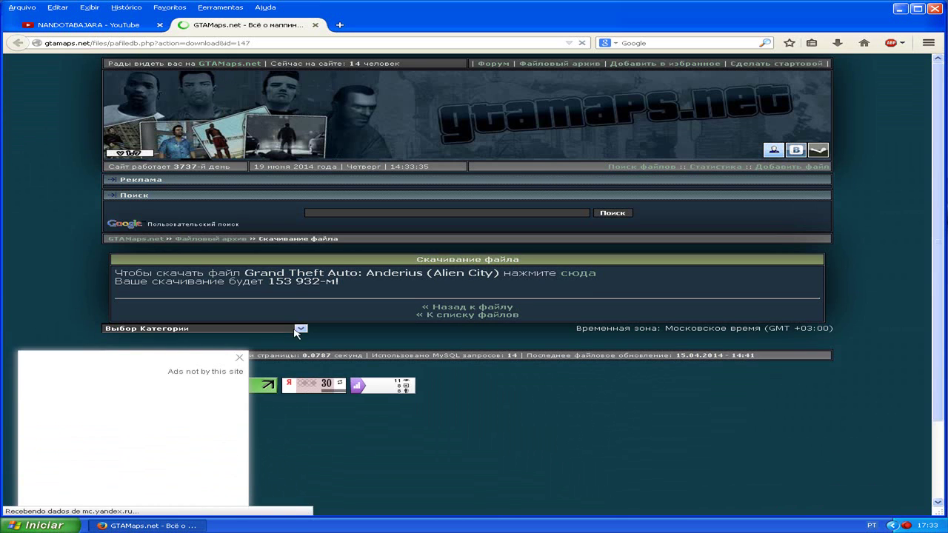
pyautogui.click(238, 356)
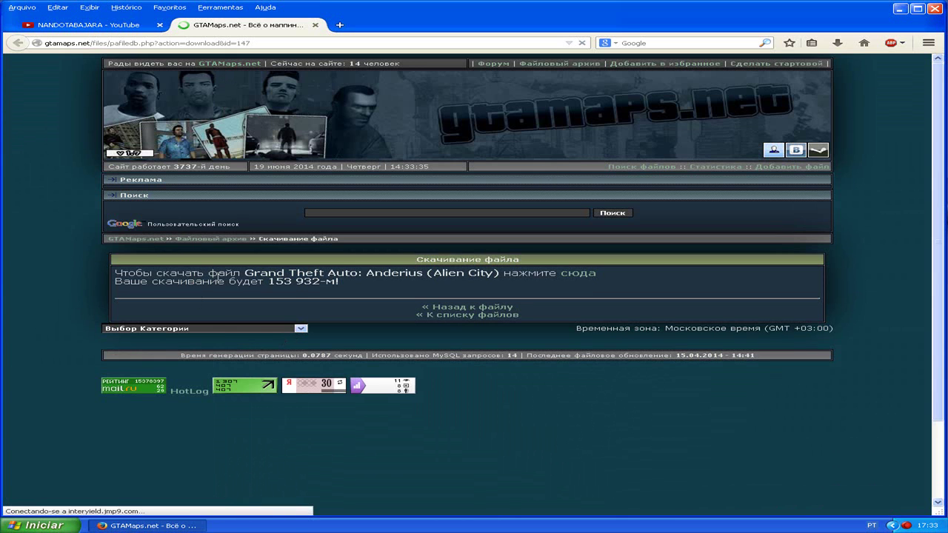
# - Download GTA-Anderius-AlienCity.exe from the GTAMaps page and check the download's progress
pyautogui.click(593, 279)
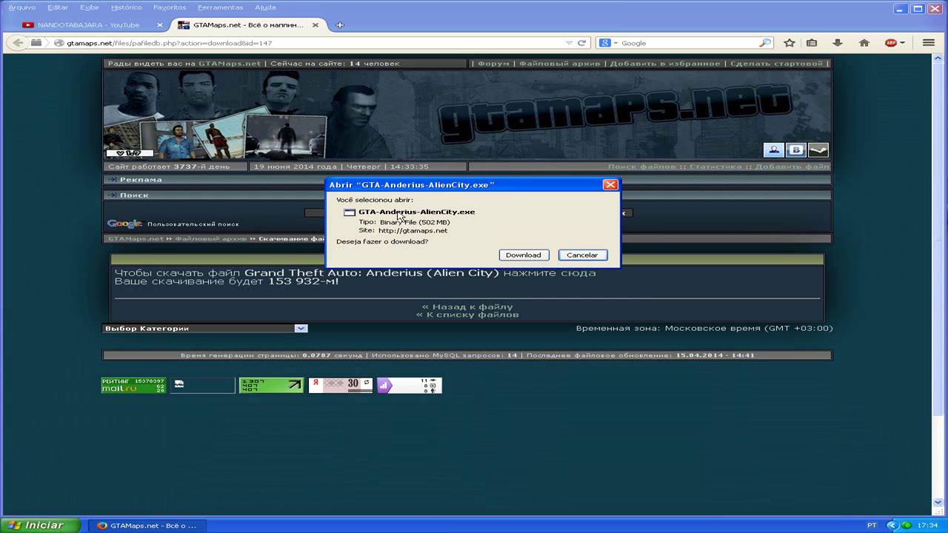
pyautogui.moveTo(437, 222); pyautogui.dragTo(408, 221)
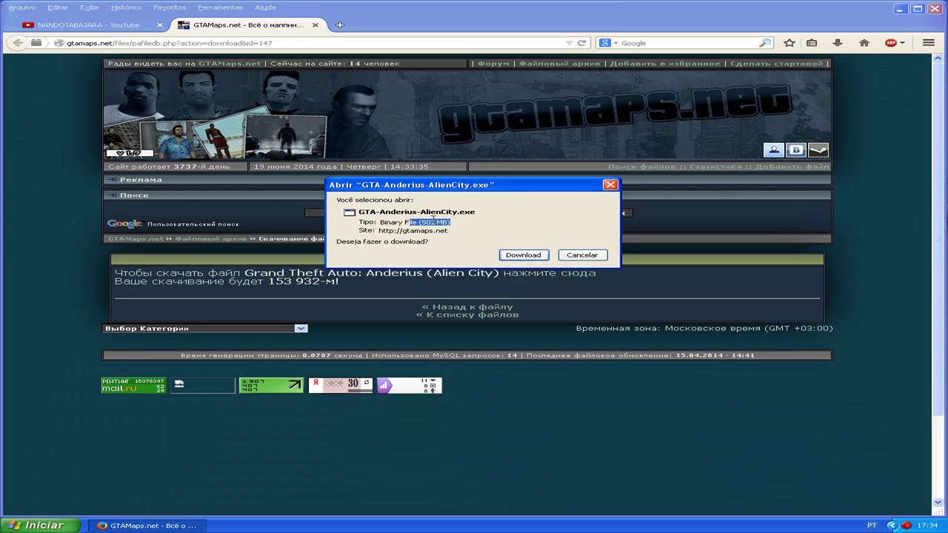
pyautogui.click(521, 256)
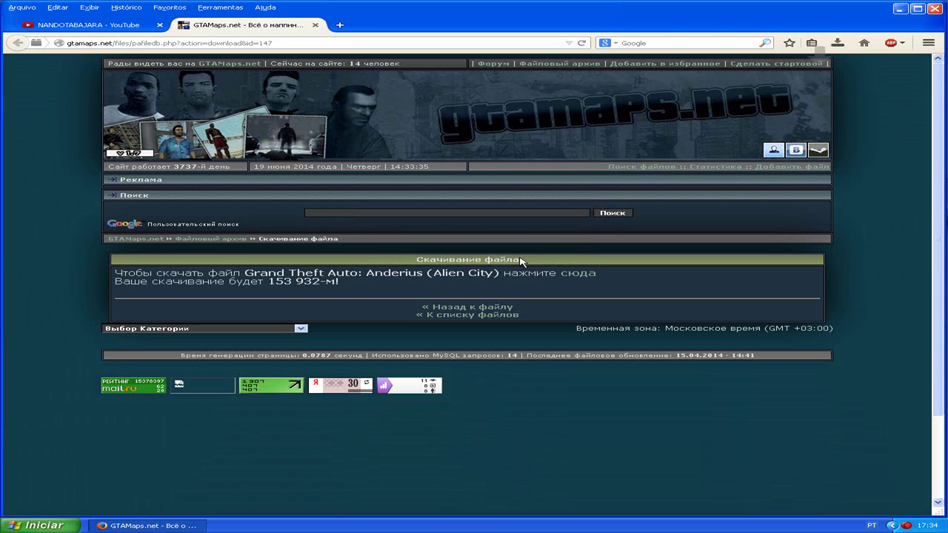
pyautogui.click(837, 45)
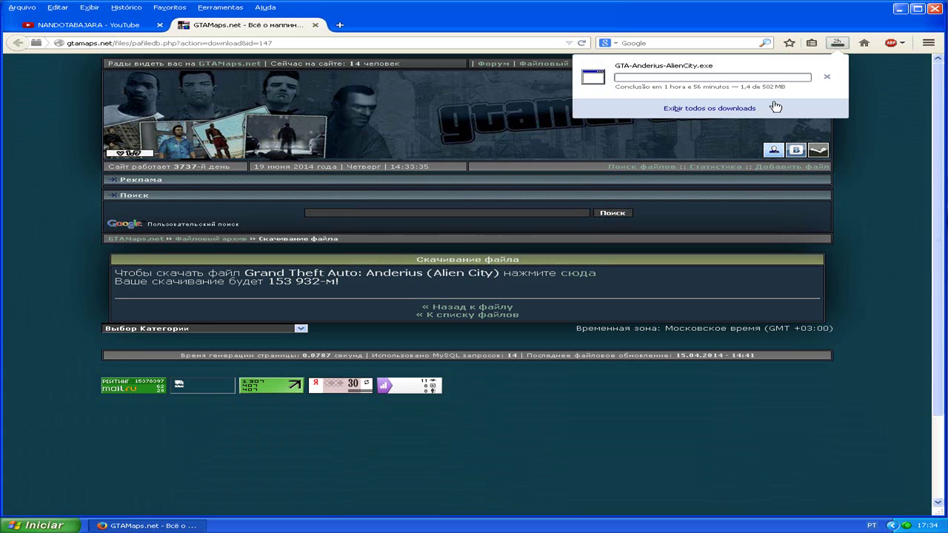
# - Cancel the GTA-Anderius-AlienCity.exe download and close the GTAMaps tab
pyautogui.click(827, 77)
pyautogui.click(866, 141)
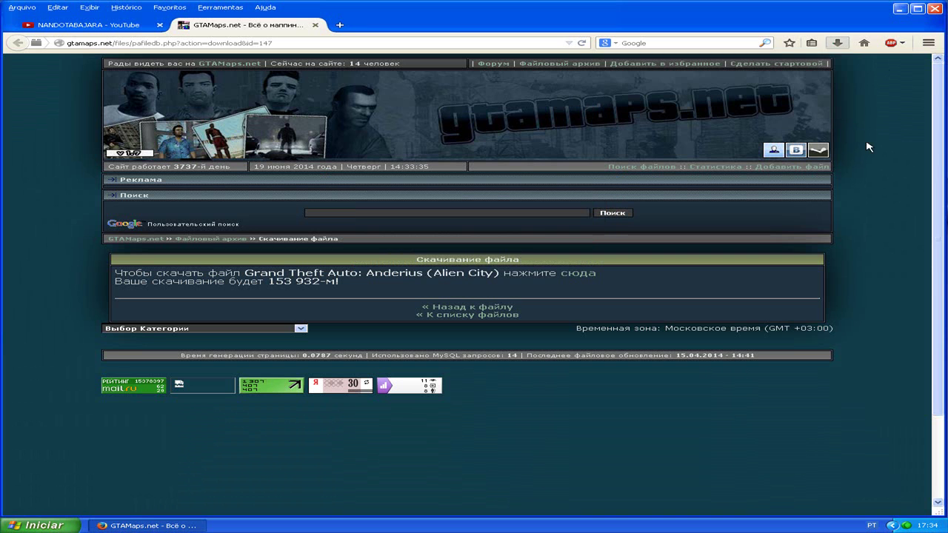
pyautogui.click(315, 25)
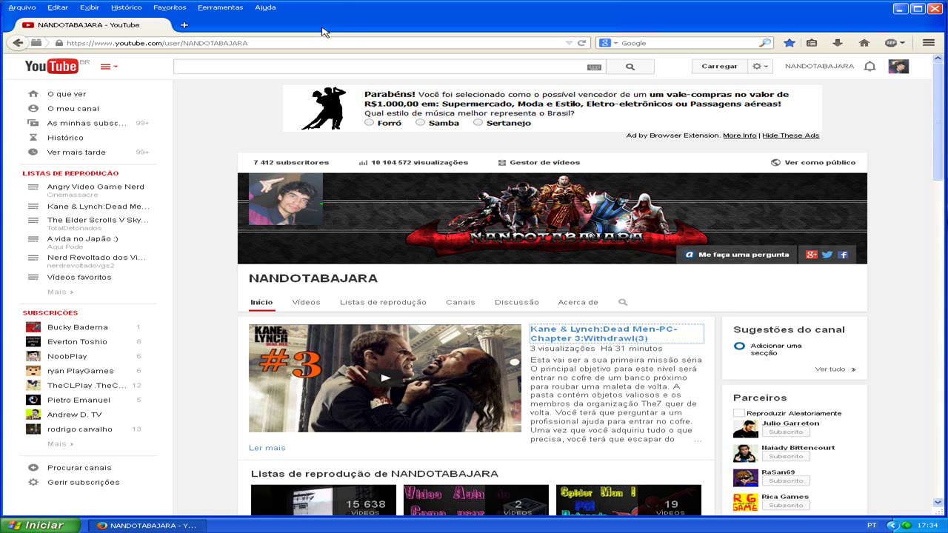
# - Minimize the browser and open the GTA Alien City (D:) disc from Meu computador
pyautogui.click(898, 8)
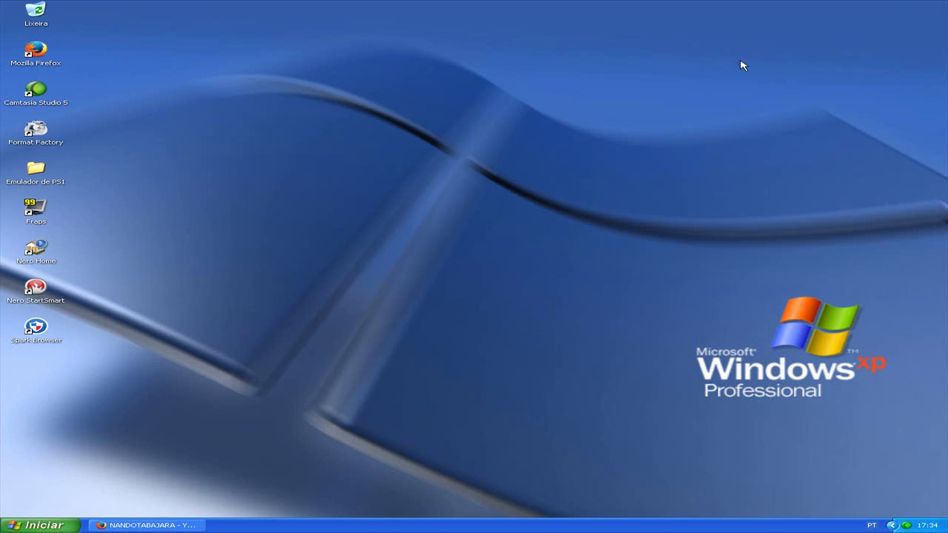
pyautogui.click(40, 525)
pyautogui.click(178, 375)
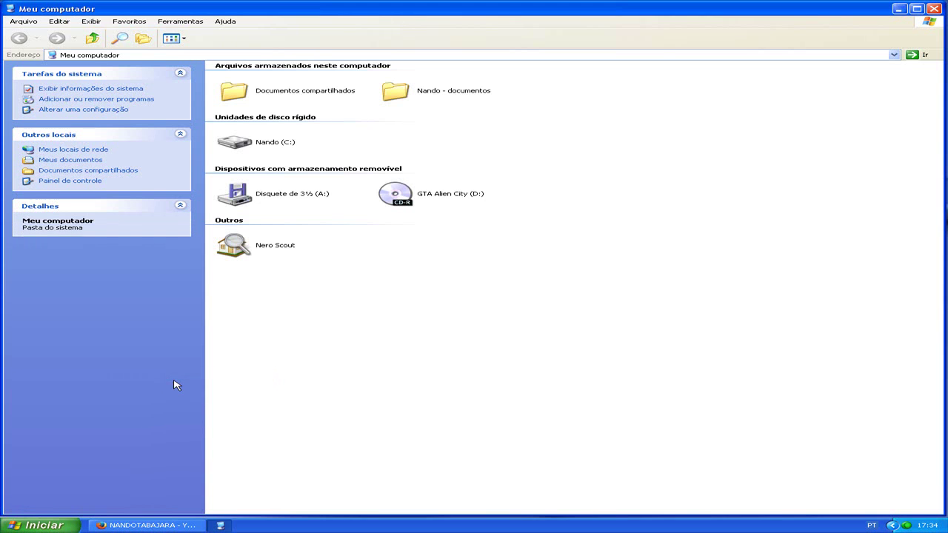
pyautogui.rightClick(398, 194)
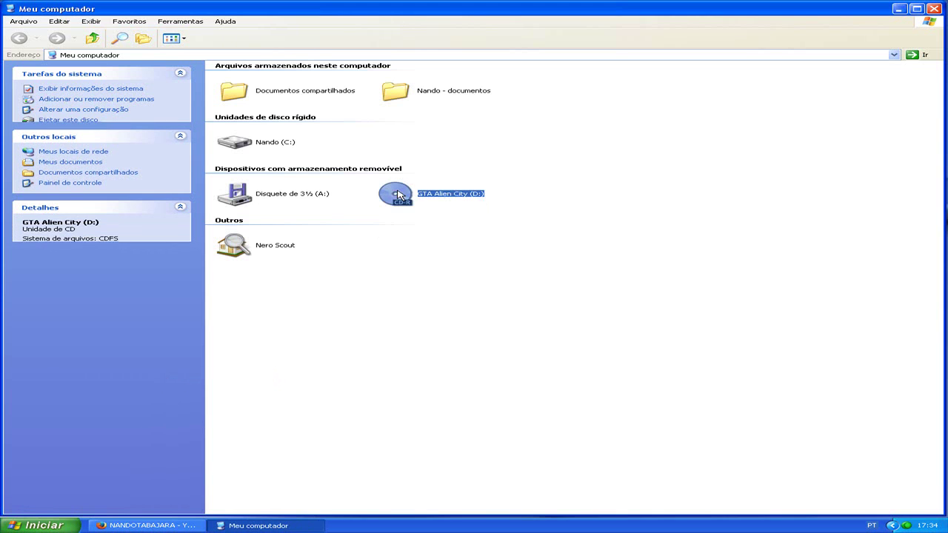
pyautogui.click(416, 197)
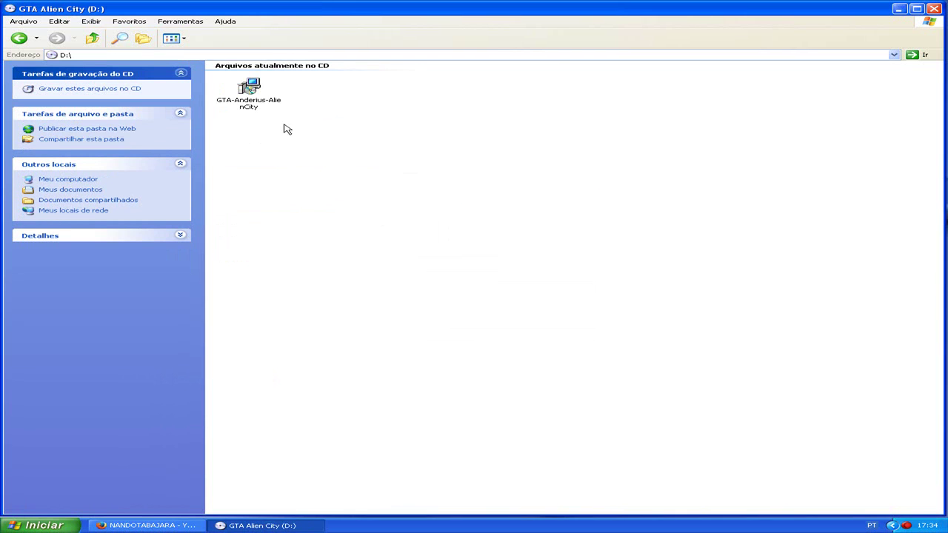
# - Launch the GTA-Anderius-AlienCity installer with English as the setup language, and close the disc's folder window
pyautogui.moveTo(455, 222); pyautogui.dragTo(317, 111)
pyautogui.doubleClick(275, 102)
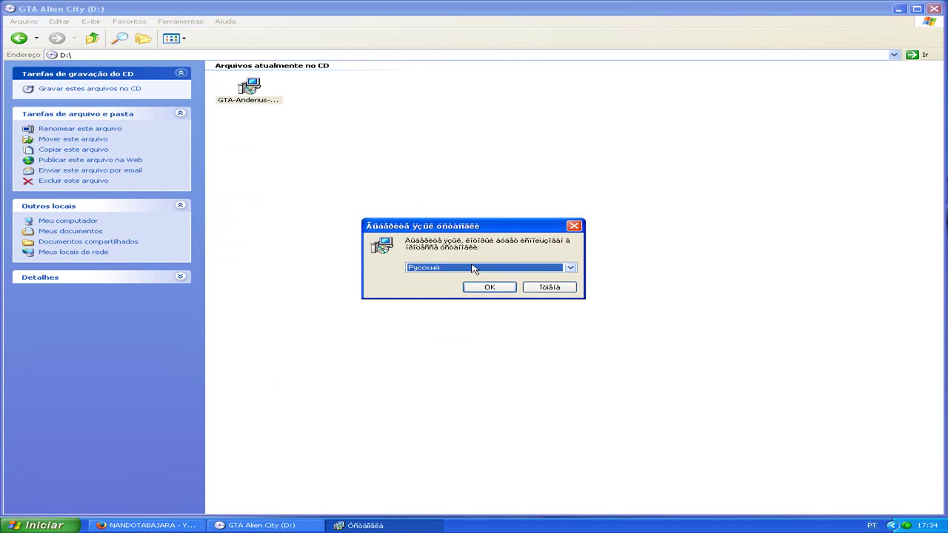
pyautogui.click(571, 268)
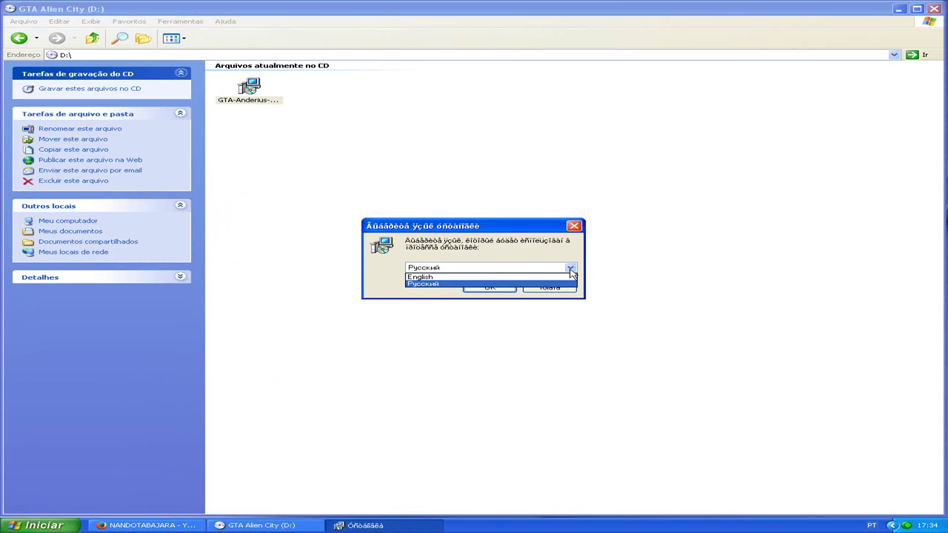
pyautogui.click(488, 285)
pyautogui.click(489, 287)
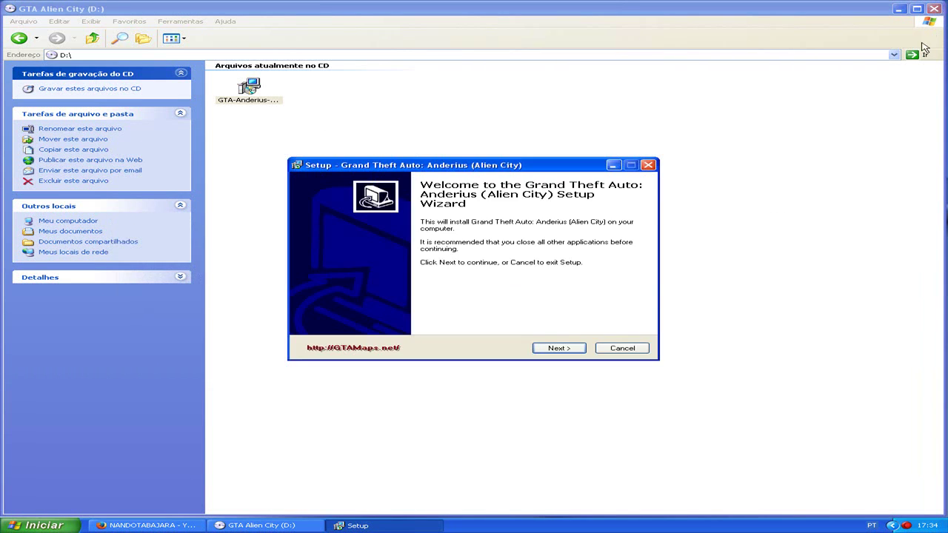
pyautogui.click(935, 9)
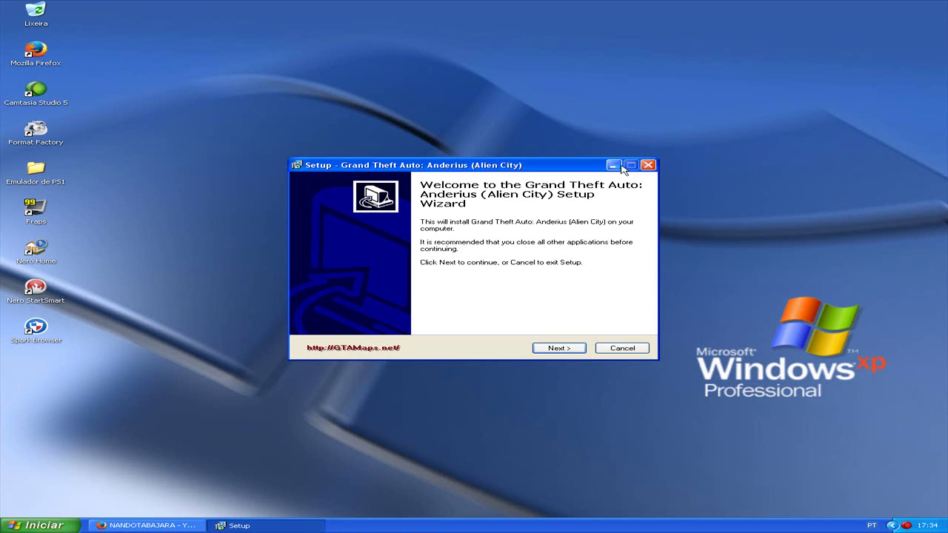
# - Advance the setup wizard past the welcome page and read through the mod's information and credits text before continuing
pyautogui.click(570, 356)
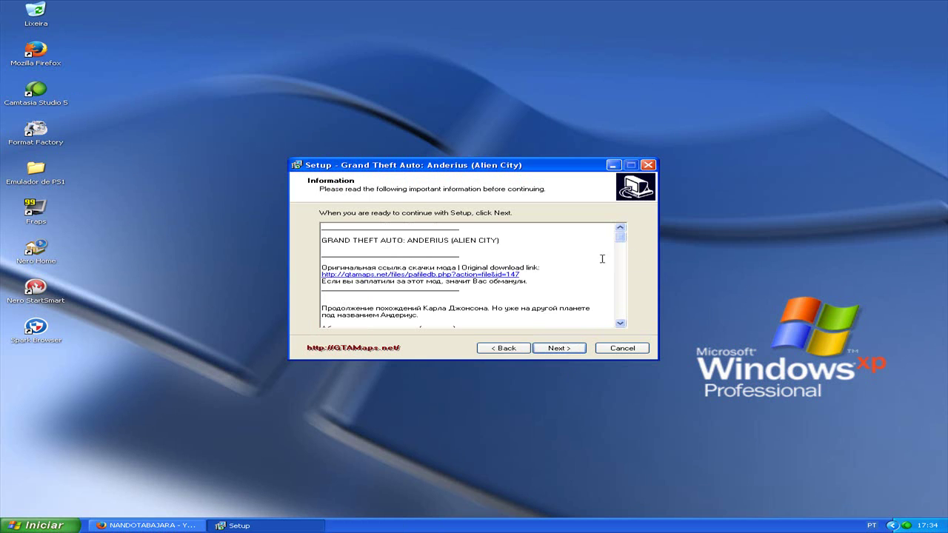
pyautogui.moveTo(621, 234); pyautogui.dragTo(620, 262)
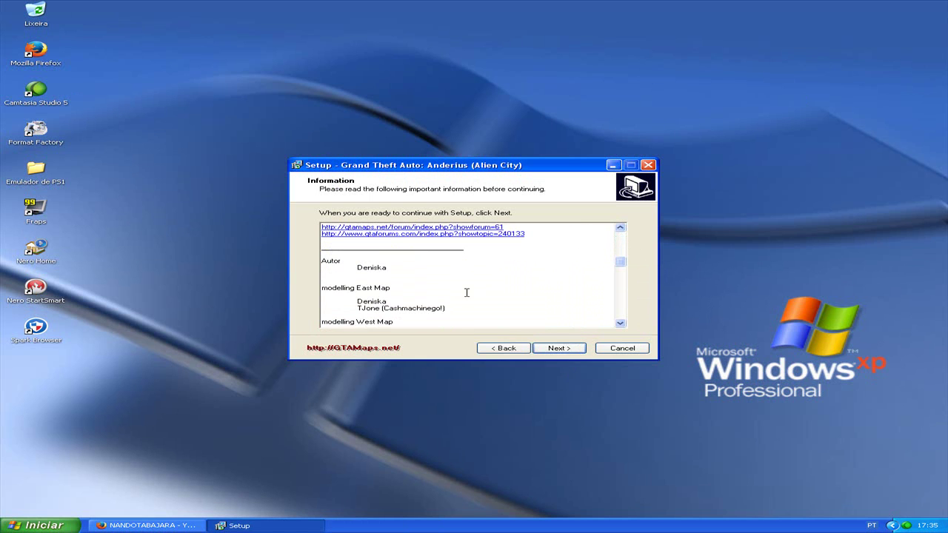
pyautogui.moveTo(389, 266); pyautogui.dragTo(351, 268)
pyautogui.moveTo(623, 271); pyautogui.dragTo(631, 323)
pyautogui.click(558, 348)
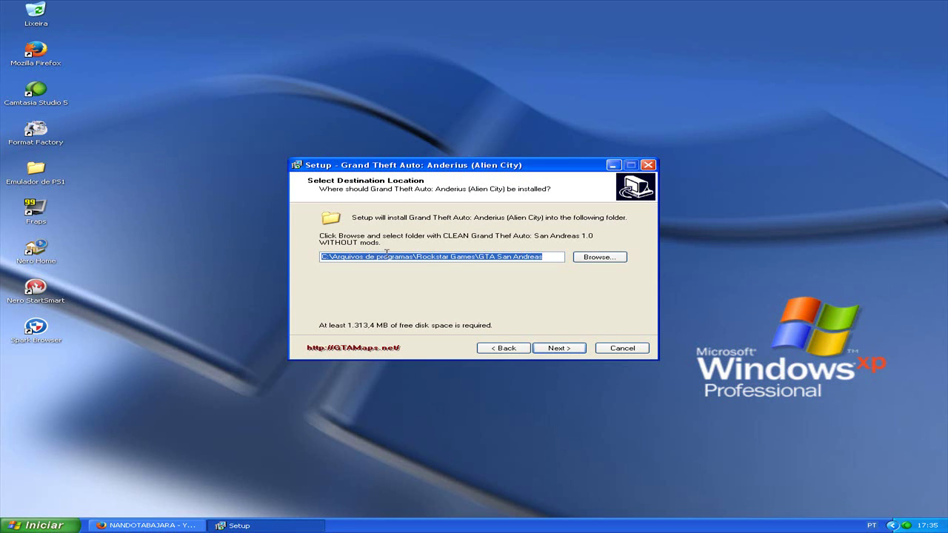
# - Accept C:\Arquivos de programas\Rockstar Games\GTA San Andreas as the destination, closing the folder browser without choosing another folder
pyautogui.click(553, 257)
pyautogui.click(574, 257)
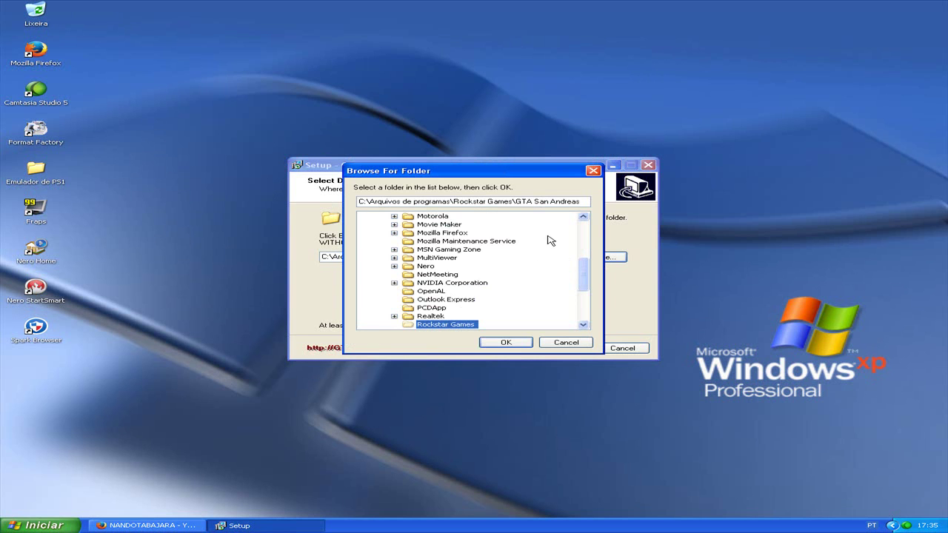
pyautogui.click(593, 171)
pyautogui.click(566, 353)
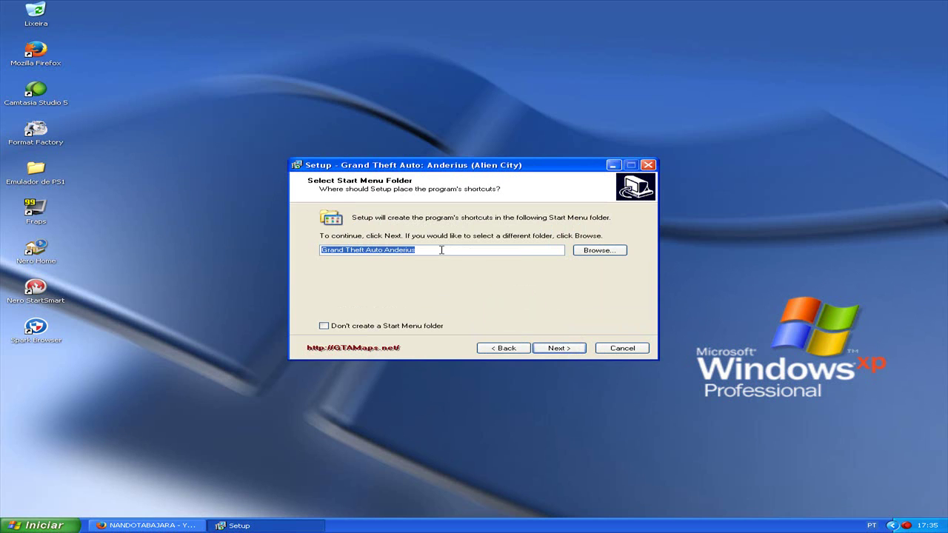
# - Keep the Grand Theft Auto Anderius Start Menu folder and the desktop icon option, and start the installation
pyautogui.click(441, 250)
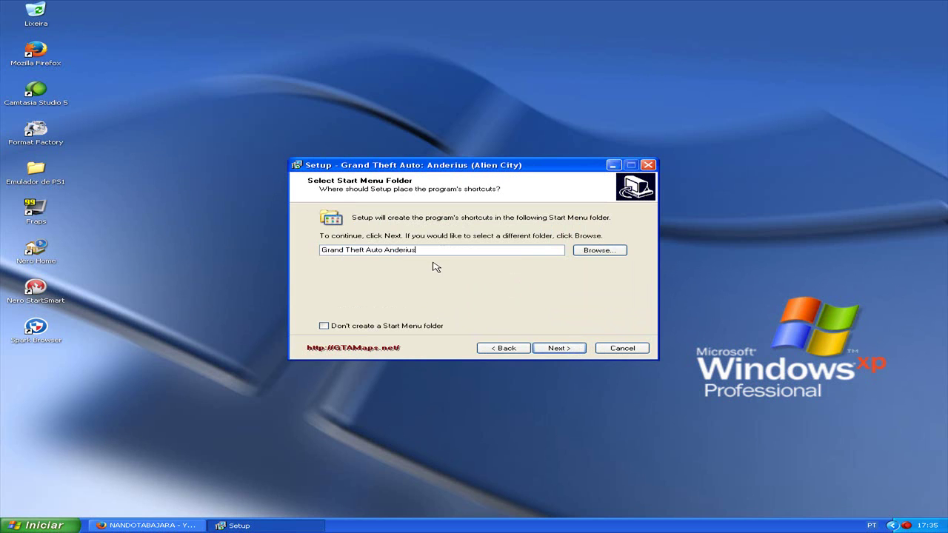
pyautogui.click(580, 348)
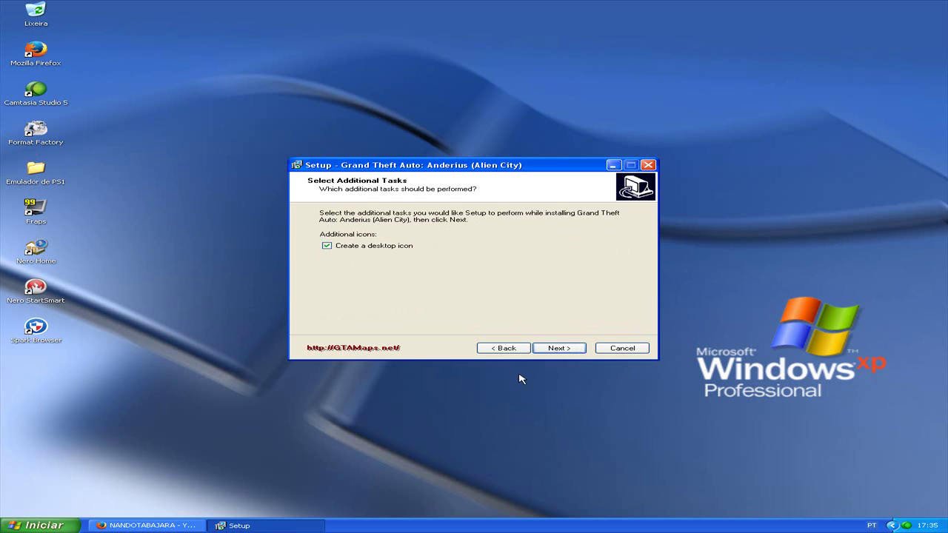
pyautogui.click(557, 348)
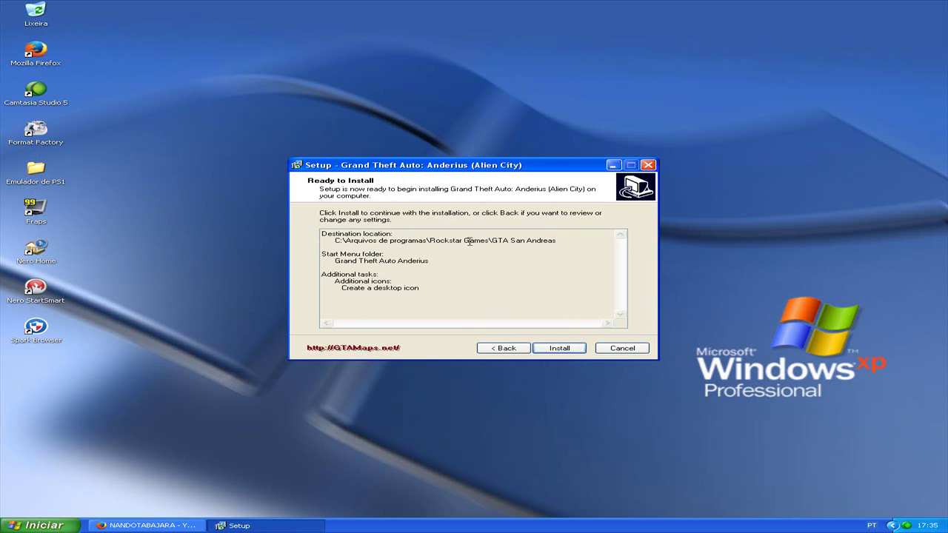
pyautogui.click(567, 354)
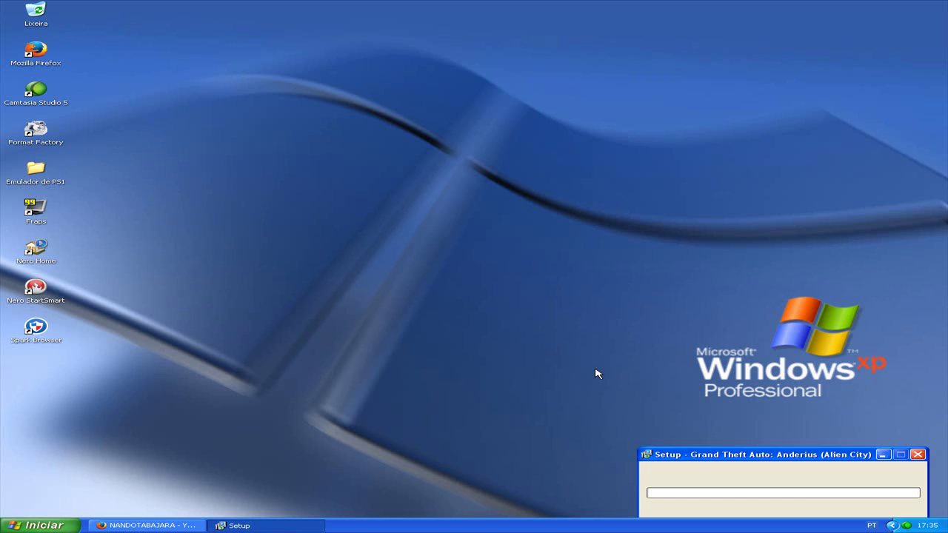
pyautogui.moveTo(597, 277); pyautogui.dragTo(439, 372)
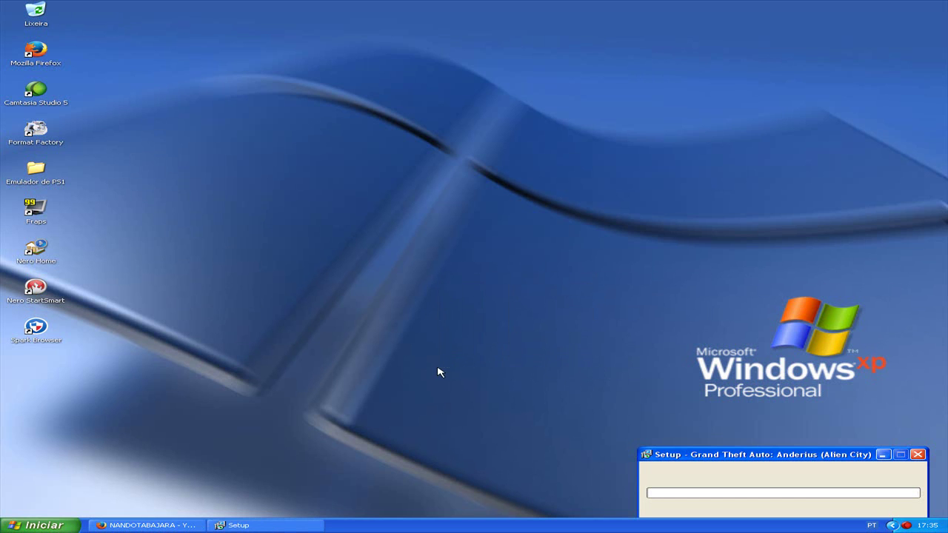
pyautogui.moveTo(542, 264); pyautogui.dragTo(483, 364)
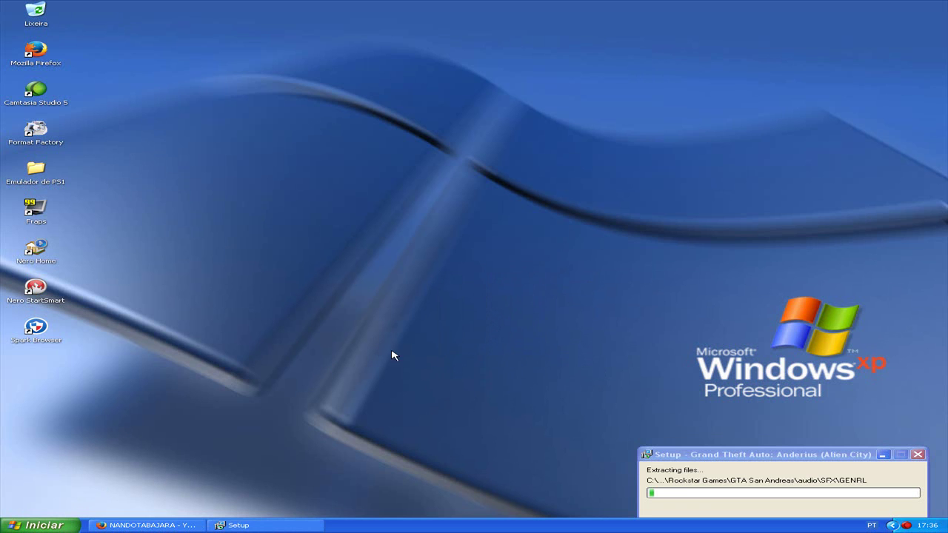
pyautogui.click(806, 457)
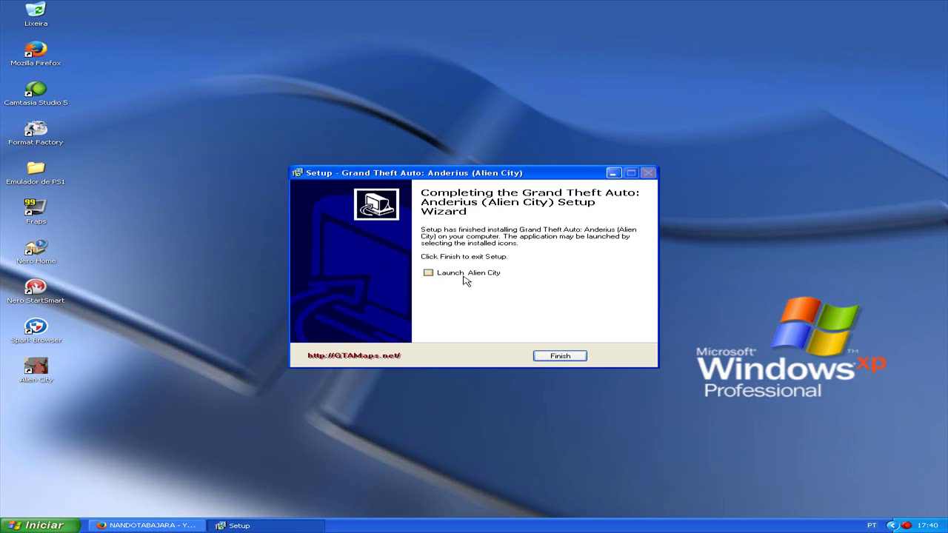
# - Finish the setup wizard with the Launch Alien City option unchecked
pyautogui.click(559, 356)
pyautogui.moveTo(520, 267); pyautogui.dragTo(683, 416)
# - View the shortcuts in the Grand Theft Auto Anderius program group of the Start menu and close it
pyautogui.click(43, 525)
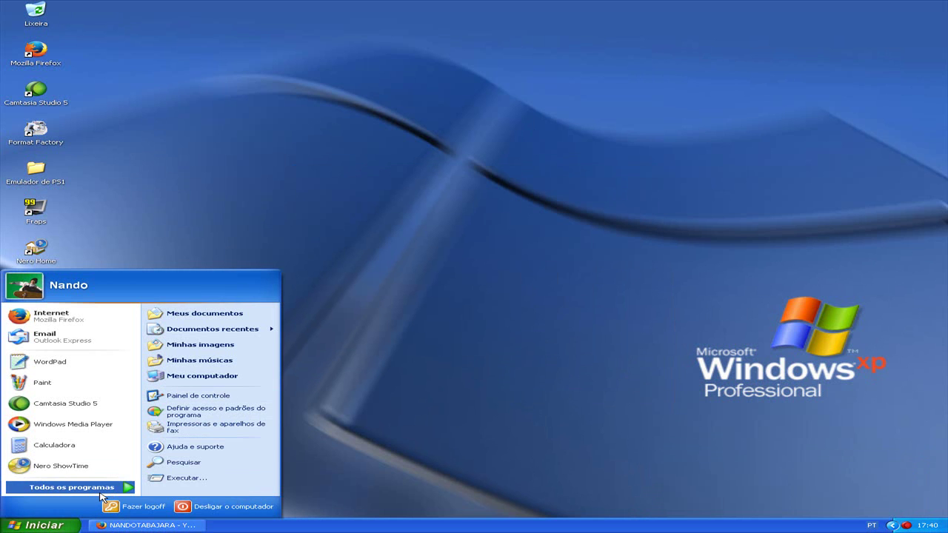
pyautogui.moveTo(102, 493)
pyautogui.moveTo(210, 492)
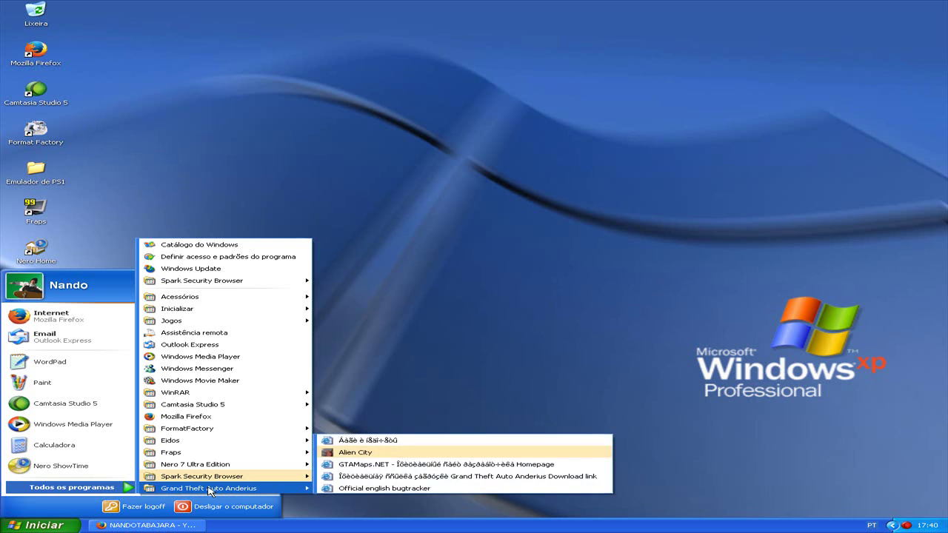
pyautogui.click(425, 323)
# - Check the free space of the C: drive in Meu computador and close the window
pyautogui.click(43, 525)
pyautogui.click(196, 376)
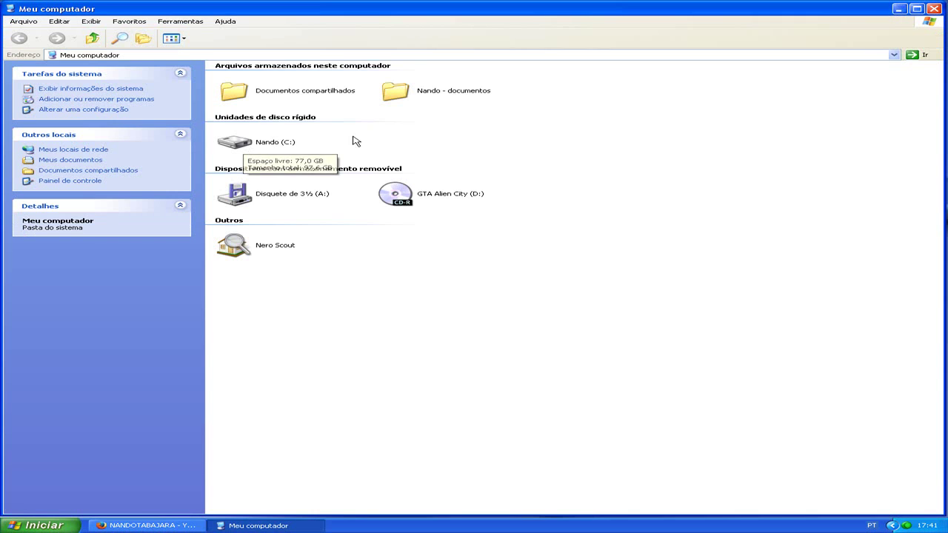
pyautogui.moveTo(375, 135); pyautogui.dragTo(480, 159)
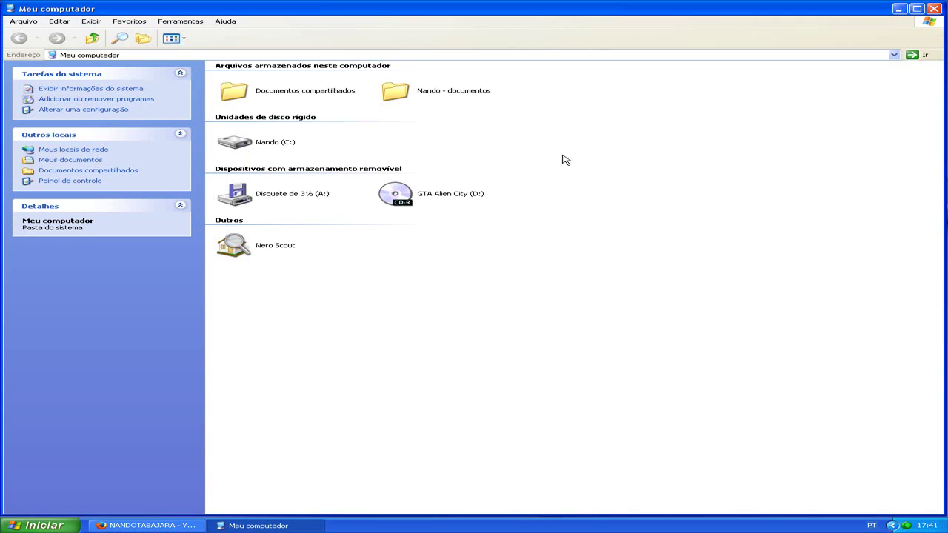
pyautogui.moveTo(376, 134); pyautogui.dragTo(522, 161)
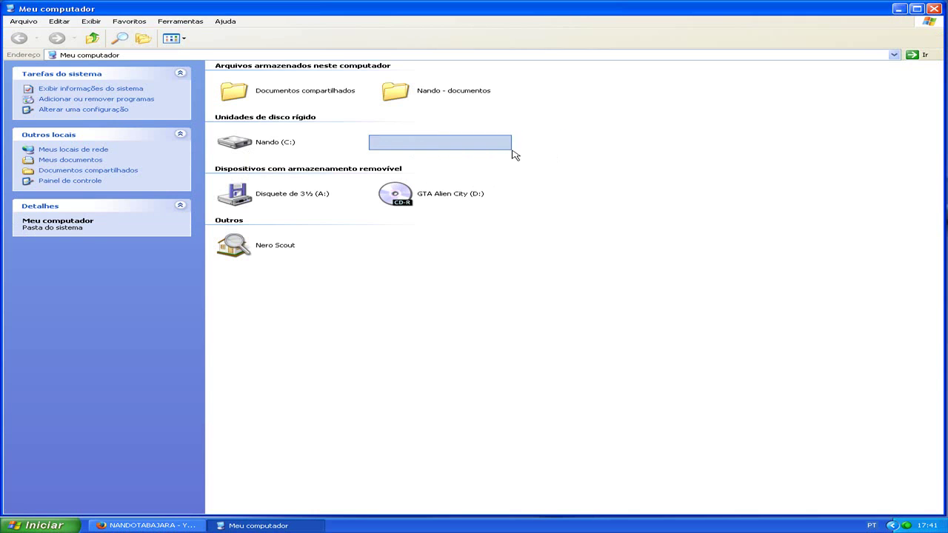
pyautogui.click(934, 8)
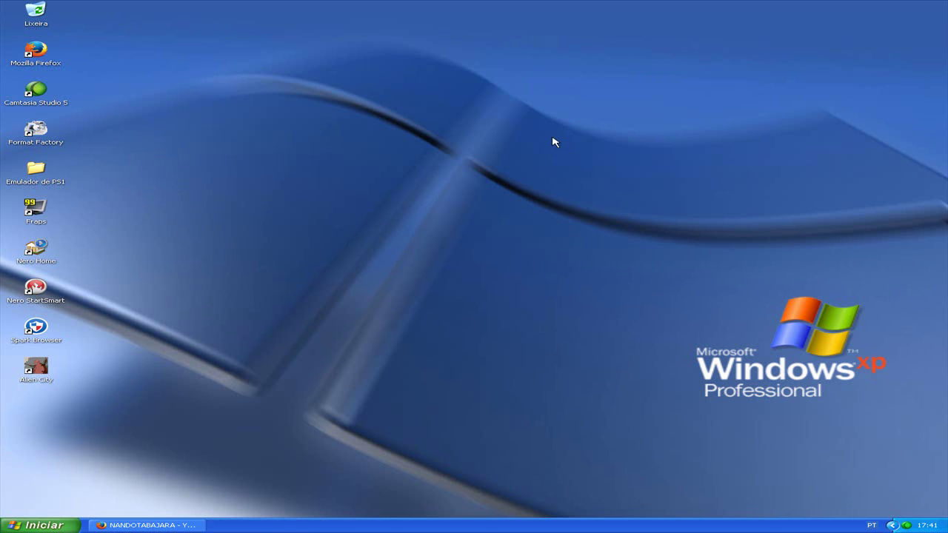
# - Try to launch Alien City from its desktop shortcut and dismiss the gta_sa.exe error report without sending it
pyautogui.doubleClick(37, 364)
pyautogui.moveTo(476, 271); pyautogui.dragTo(425, 368)
pyautogui.doubleClick(43, 372)
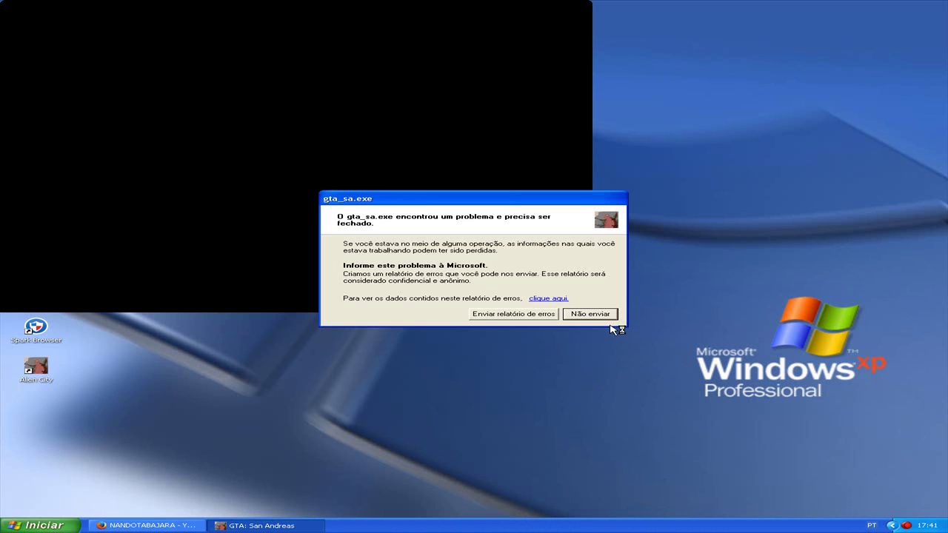
pyautogui.click(606, 317)
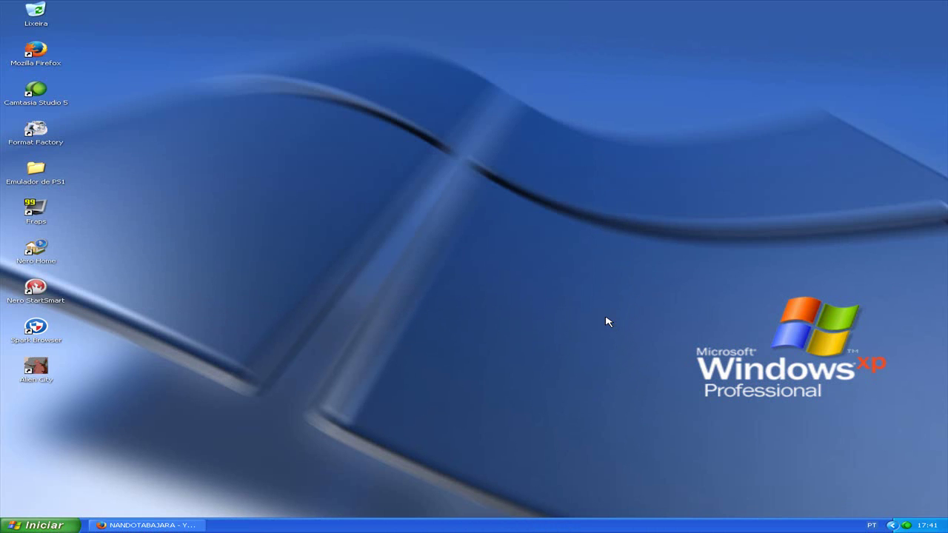
pyautogui.moveTo(606, 320); pyautogui.dragTo(546, 388)
# - Set the Alien City shortcut to run in Windows 95 compatibility mode and try launching the game
pyautogui.rightClick(39, 370)
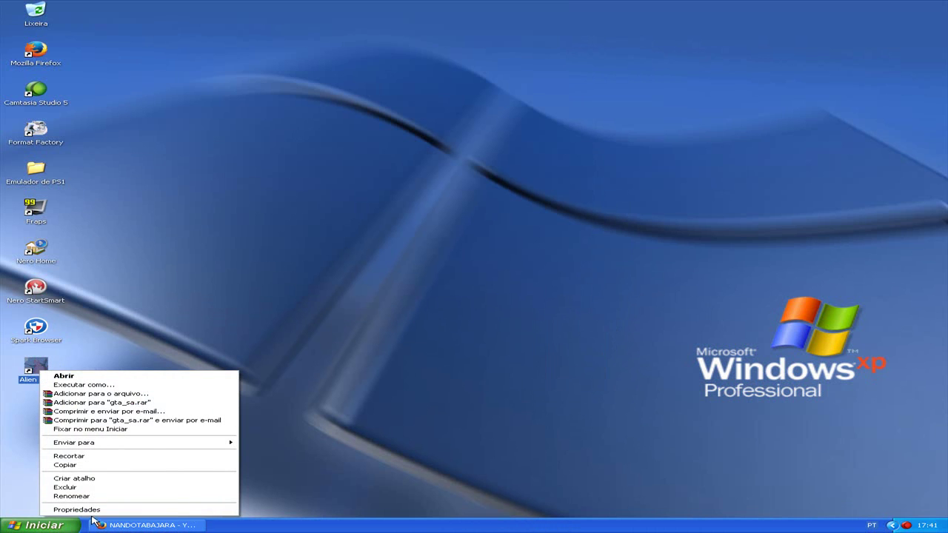
pyautogui.click(81, 509)
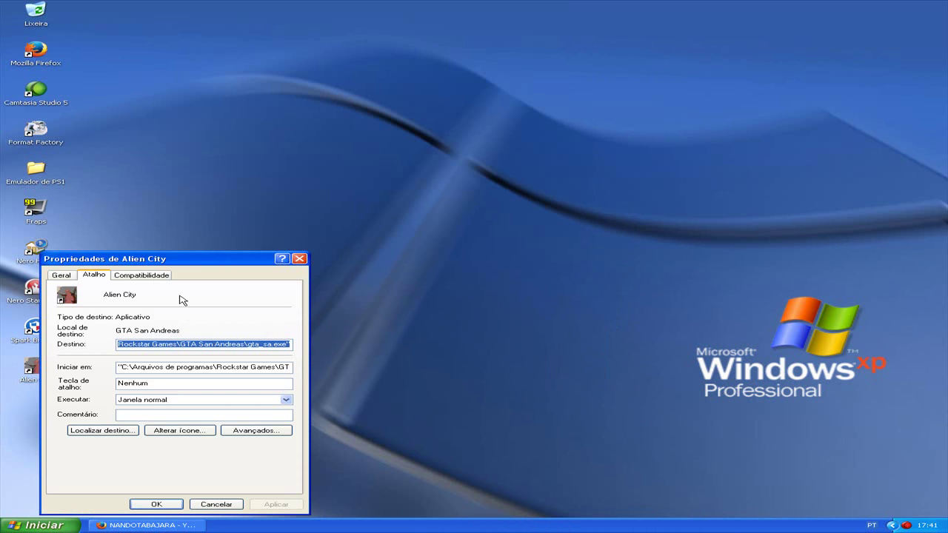
pyautogui.moveTo(172, 259); pyautogui.dragTo(461, 205)
pyautogui.click(459, 222)
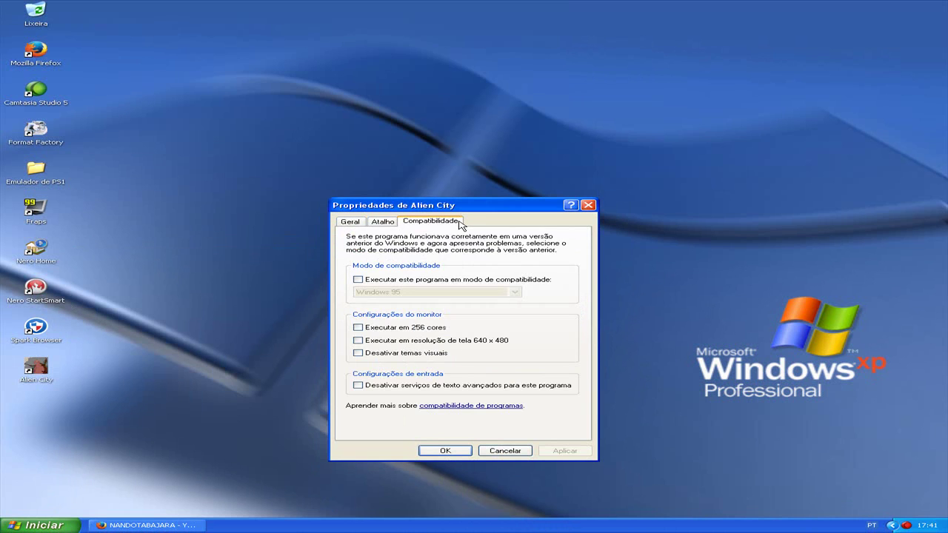
pyautogui.click(359, 280)
pyautogui.click(517, 293)
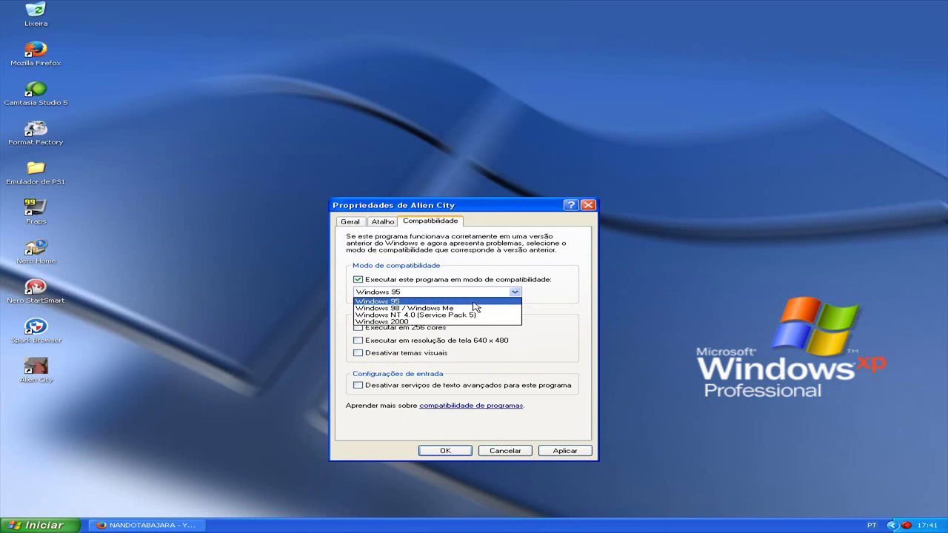
pyautogui.click(485, 302)
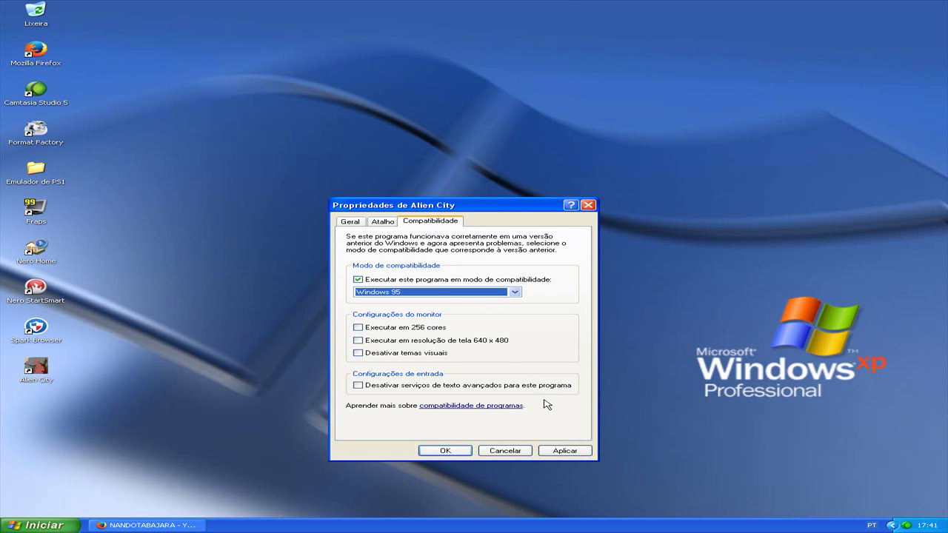
pyautogui.click(514, 292)
pyautogui.click(478, 301)
pyautogui.click(582, 452)
pyautogui.click(465, 452)
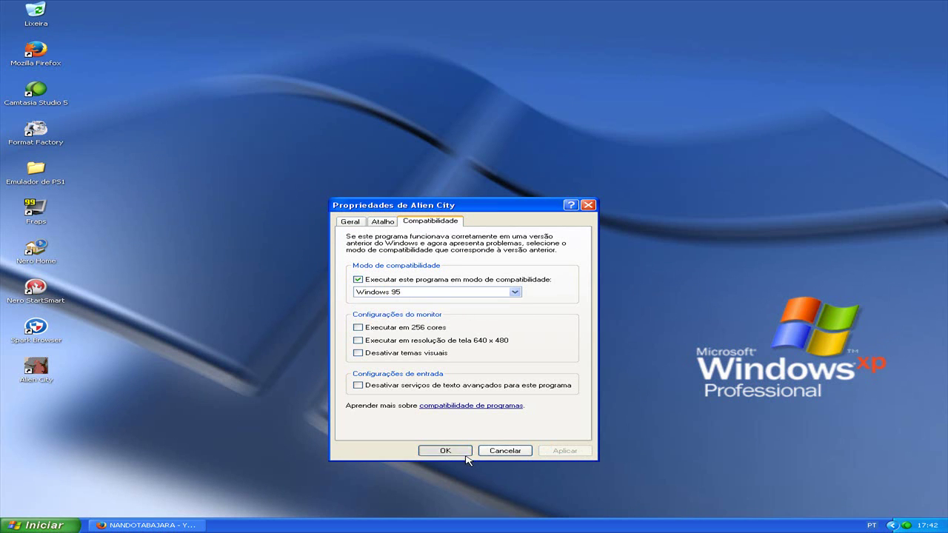
pyautogui.doubleClick(43, 366)
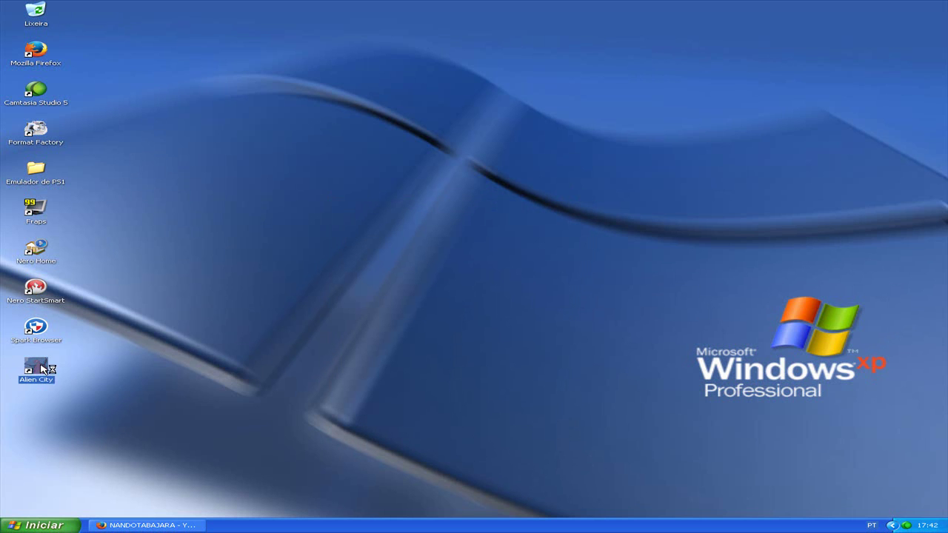
pyautogui.click(480, 289)
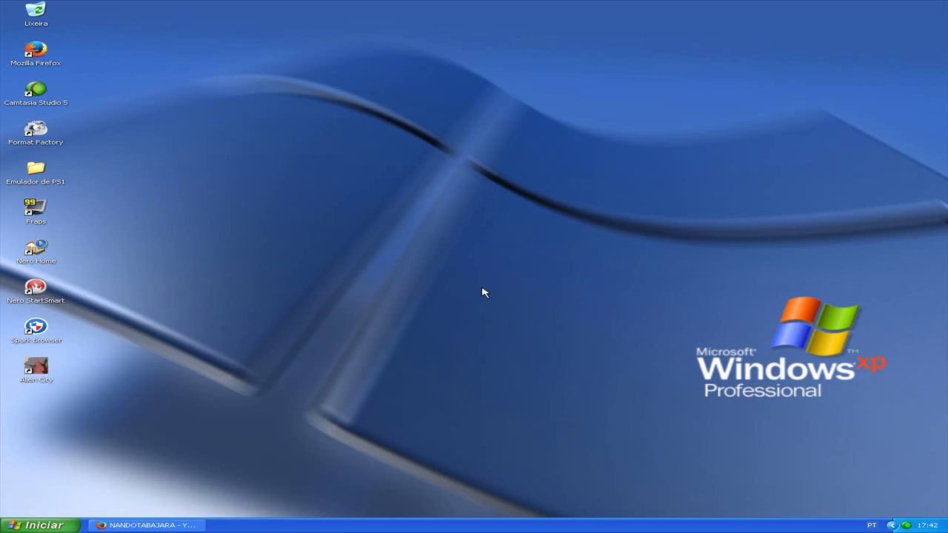
# - Turn off compatibility mode in the Alien City shortcut's properties and apply the change
pyautogui.rightClick(51, 367)
pyautogui.click(87, 505)
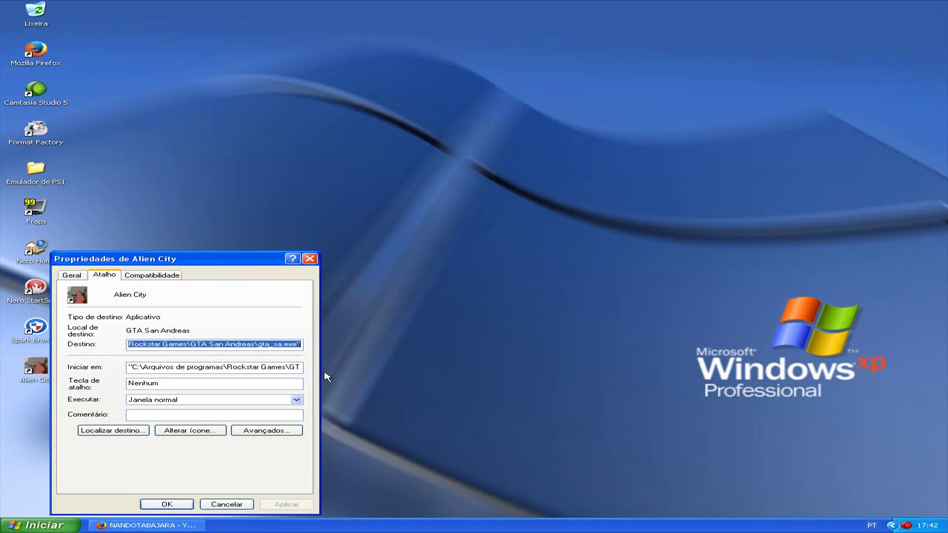
pyautogui.click(175, 276)
pyautogui.moveTo(191, 258); pyautogui.dragTo(747, 115)
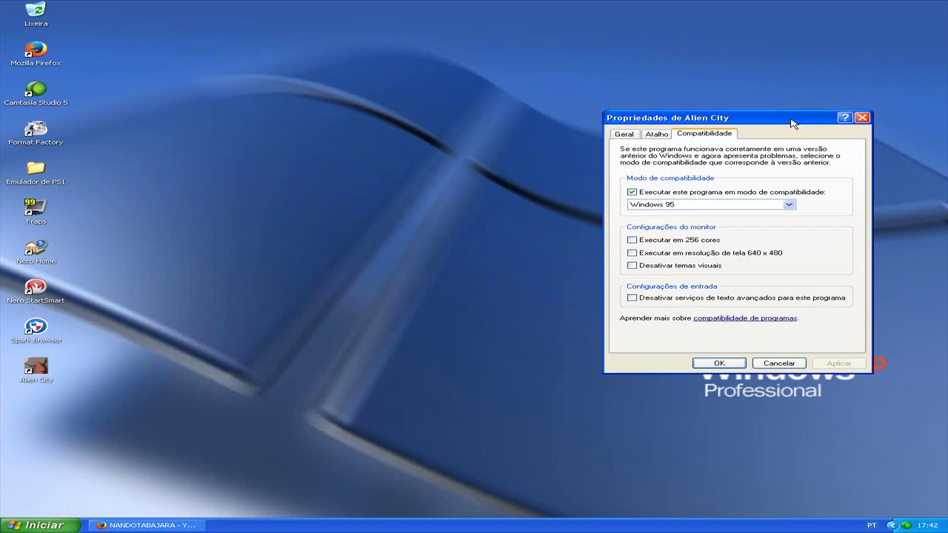
pyautogui.click(635, 191)
pyautogui.click(842, 362)
pyautogui.click(722, 362)
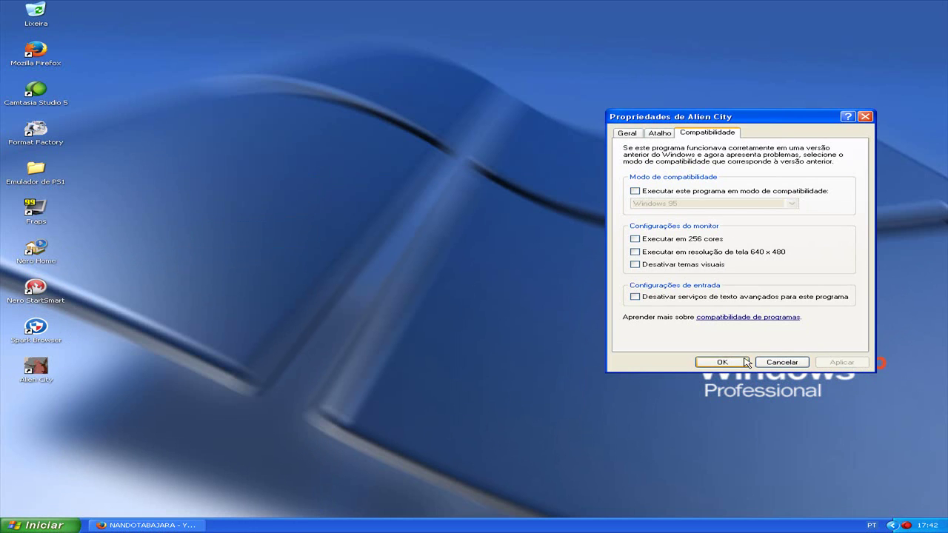
# - Try launching Alien City without compatibility mode and decline to send the gta_sa.exe error report
pyautogui.doubleClick(33, 368)
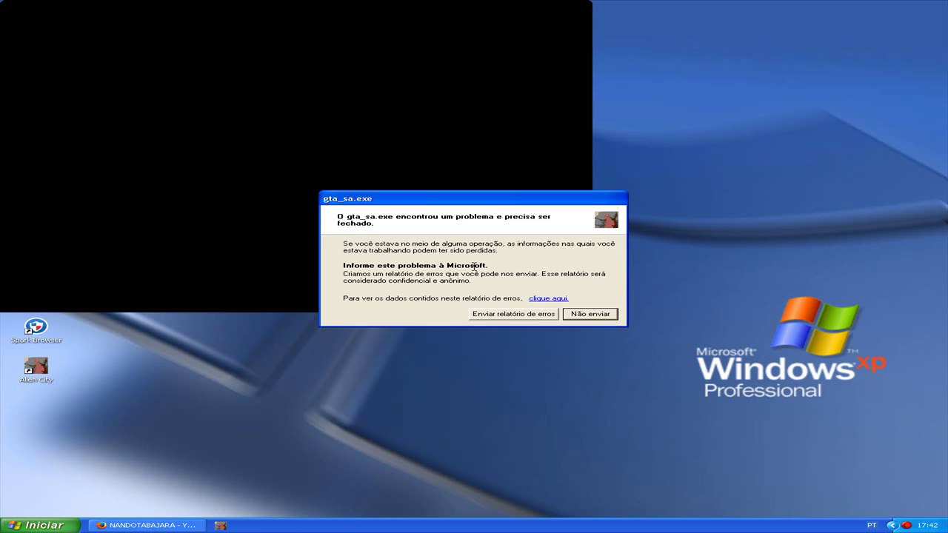
pyautogui.click(583, 316)
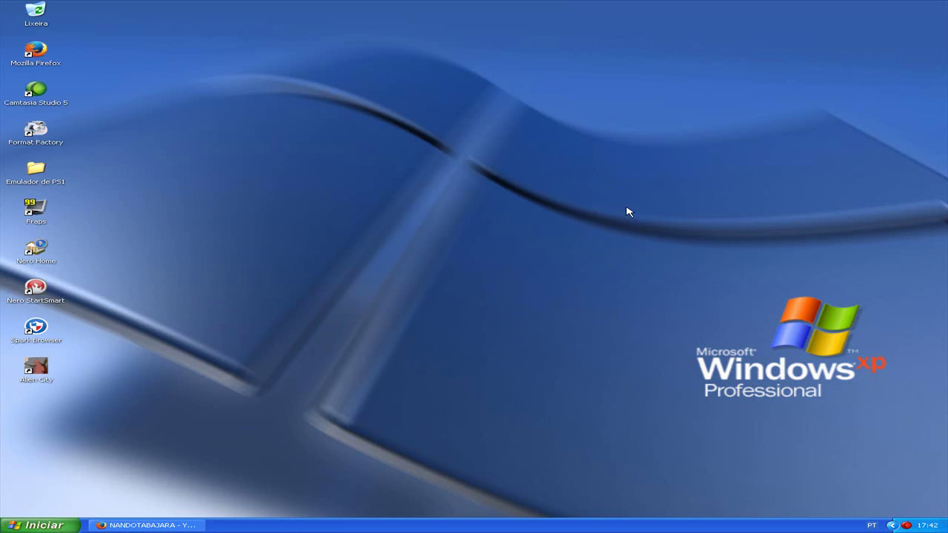
pyautogui.rightClick(907, 526)
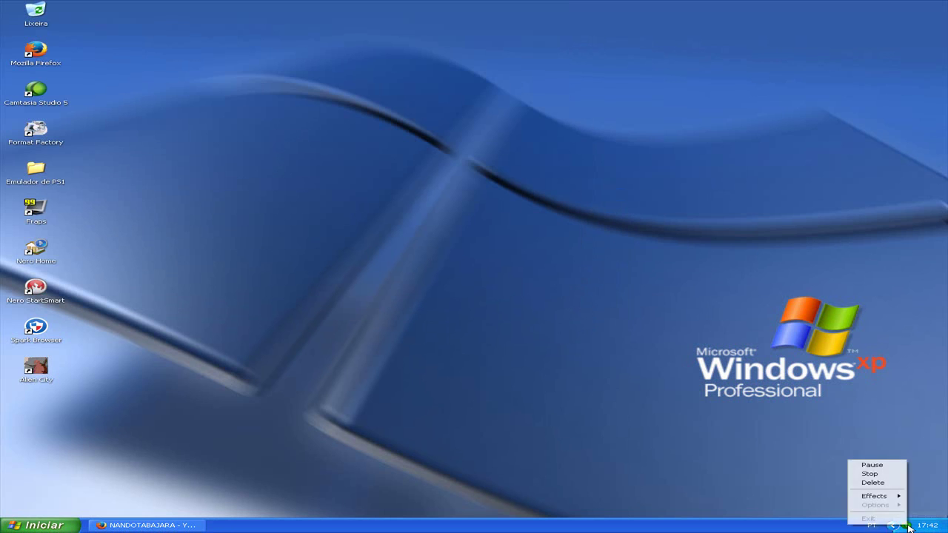
pyautogui.press('Up')
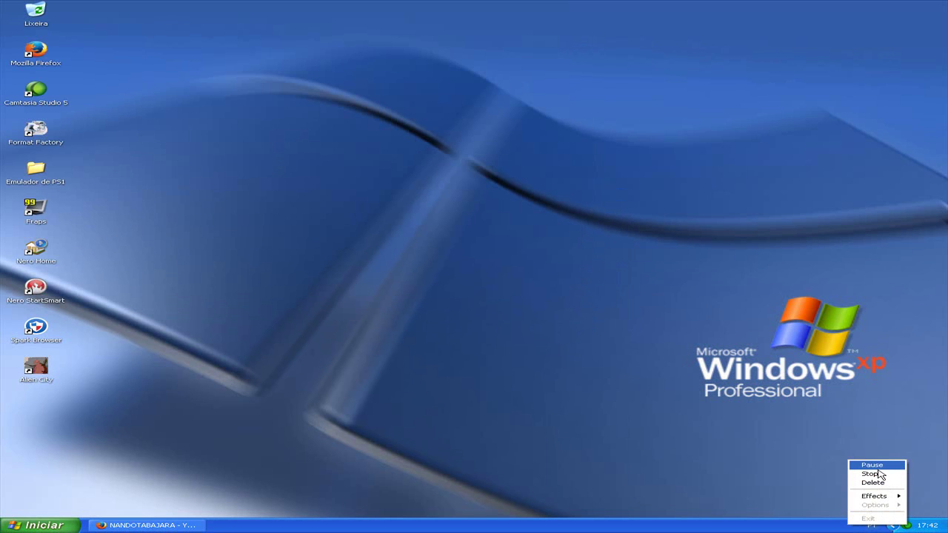
# - Try launching Alien City from its desktop shortcut again
pyautogui.press('Return')
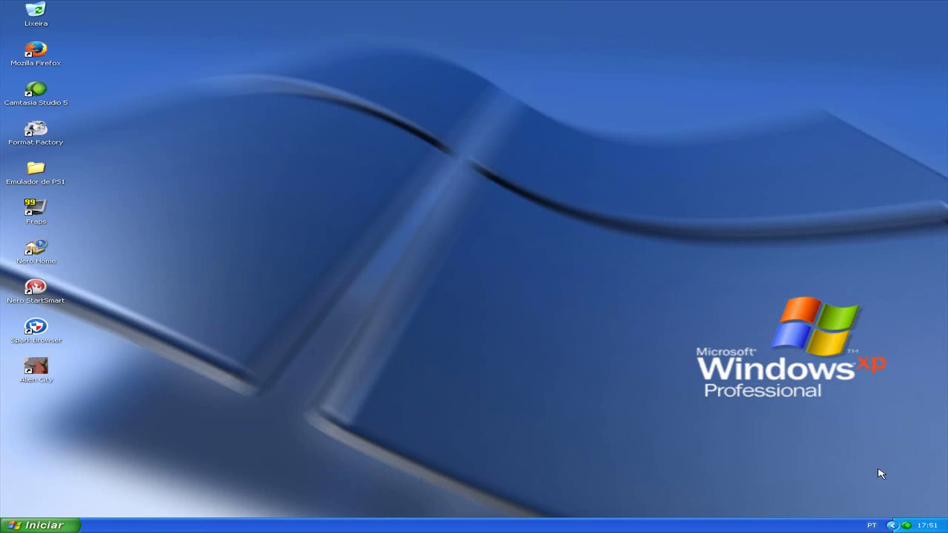
pyautogui.moveTo(511, 276); pyautogui.dragTo(572, 386)
pyautogui.doubleClick(34, 366)
pyautogui.moveTo(340, 253); pyautogui.dragTo(445, 362)
# - Check the installed programs for the Grand Theft Auto Anderius group, and retry launching Alien City from the desktop
pyautogui.click(45, 526)
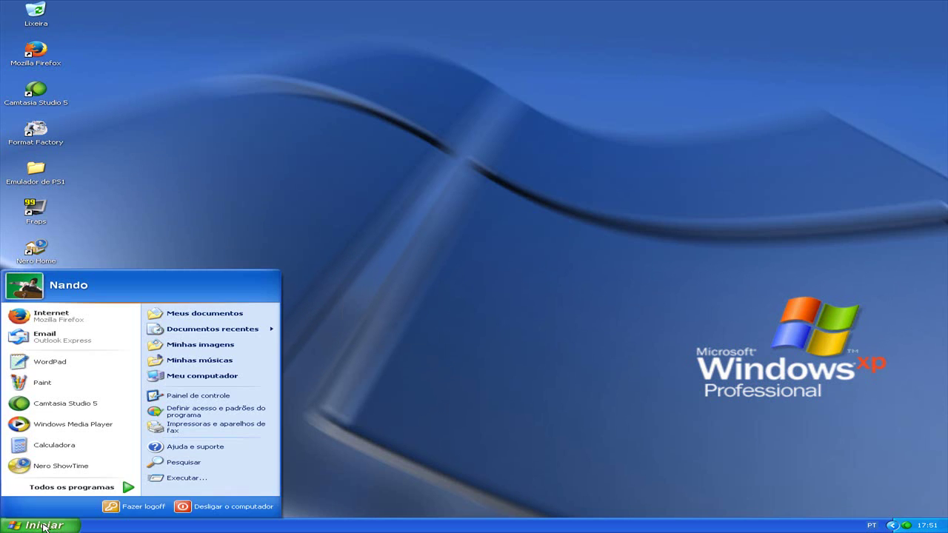
pyautogui.click(73, 487)
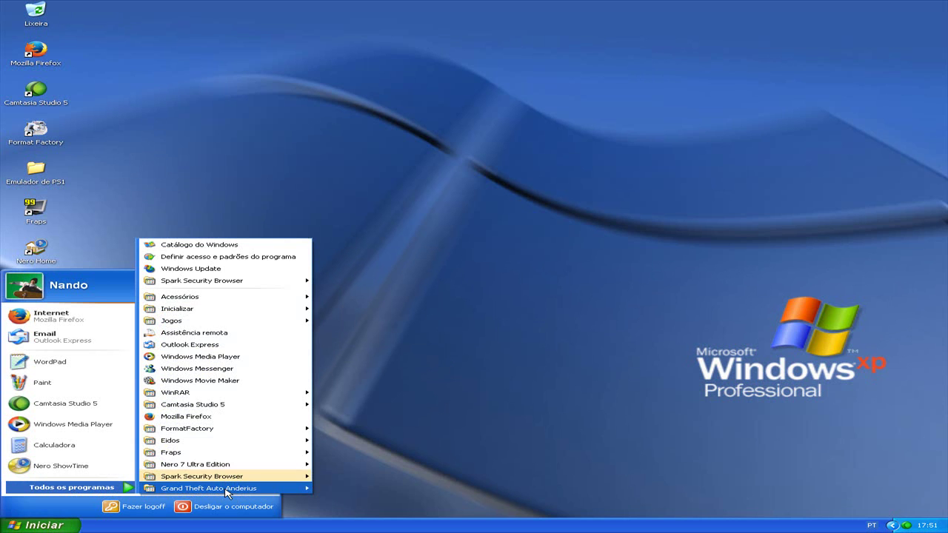
pyautogui.moveTo(227, 488)
pyautogui.moveTo(355, 452); pyautogui.dragTo(546, 268)
pyautogui.click(37, 369)
pyautogui.doubleClick(36, 368)
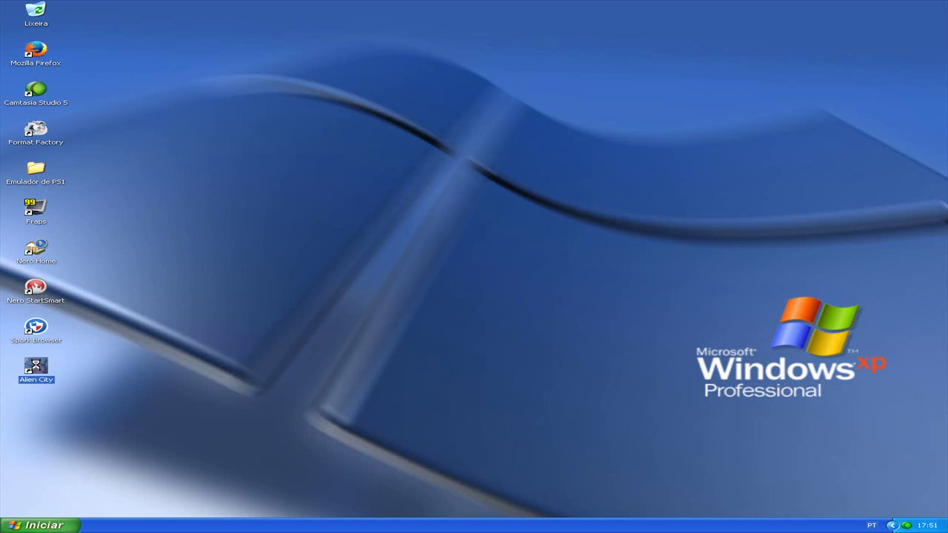
# - View the target settings in the Alien City shortcut's properties and close them without changes
pyautogui.rightClick(35, 365)
pyautogui.click(102, 504)
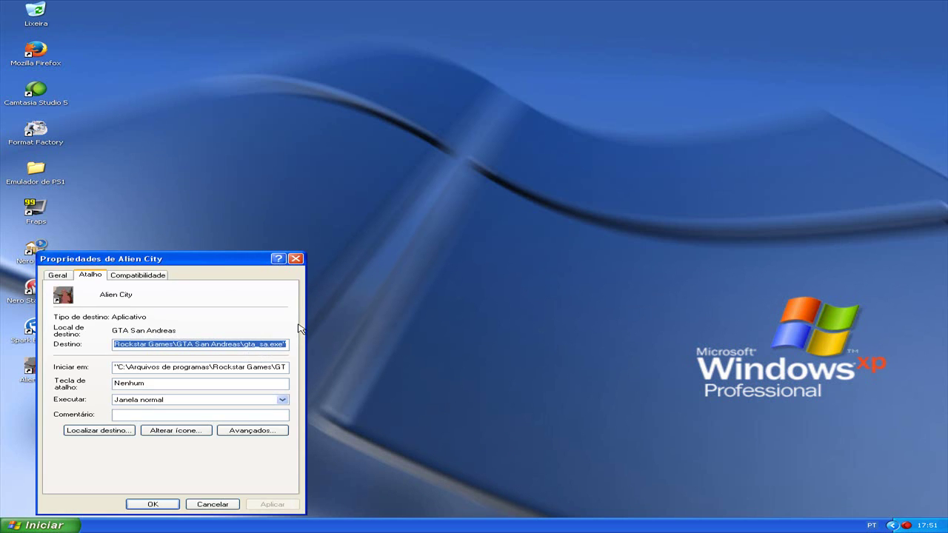
pyautogui.click(295, 259)
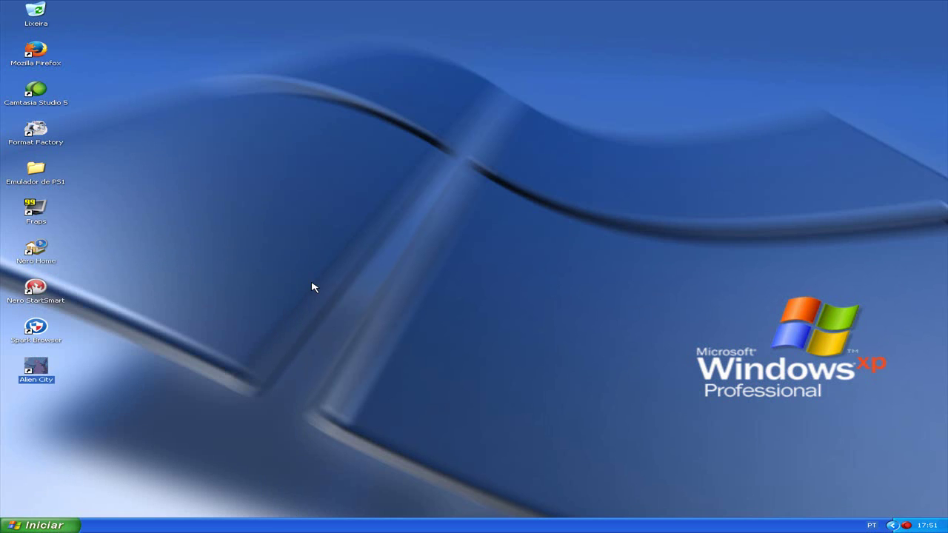
# - Launch Alien City from the desktop shortcut and acknowledge the runtime error dialog
pyautogui.doubleClick(35, 364)
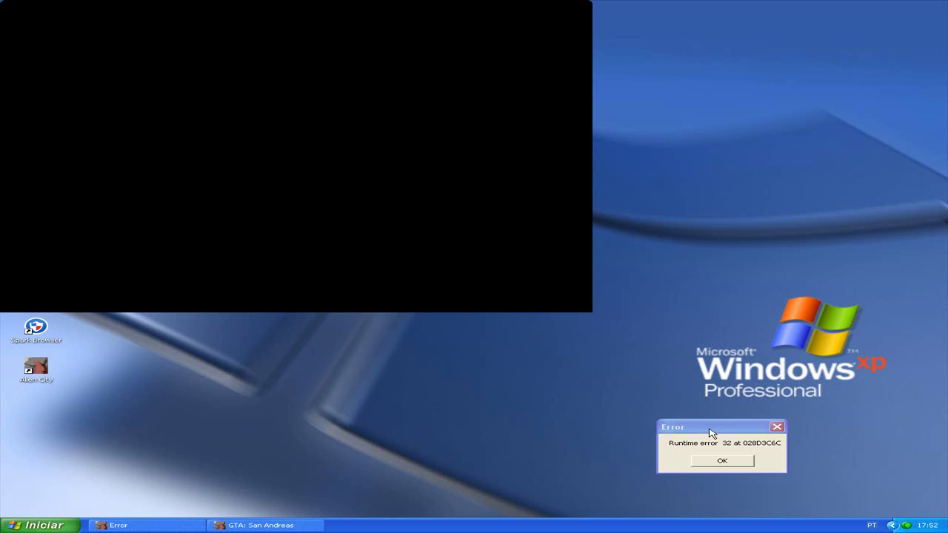
pyautogui.click(320, 528)
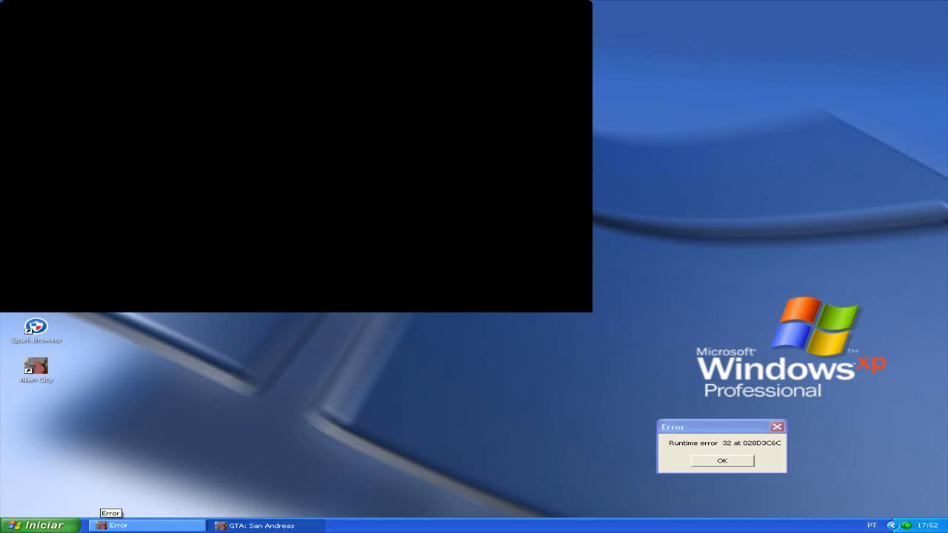
pyautogui.click(111, 523)
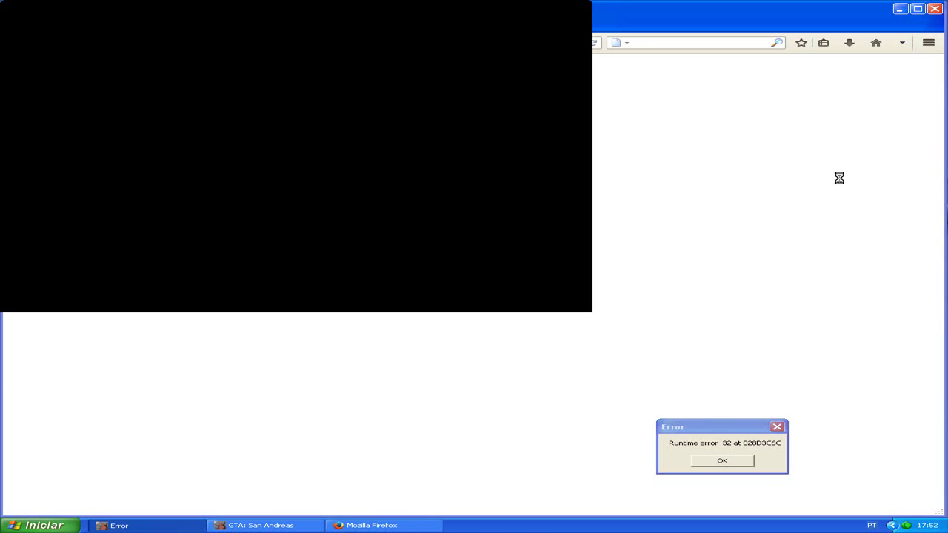
pyautogui.click(733, 459)
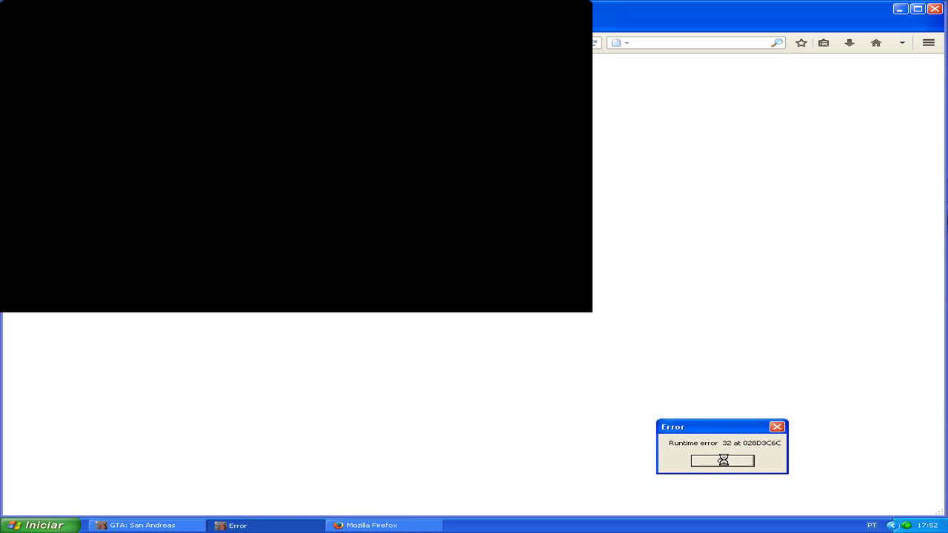
# - Close the leftover Mozilla Firefox, Error and GTA: San Andreas windows to return to a clear desktop
pyautogui.rightClick(374, 526)
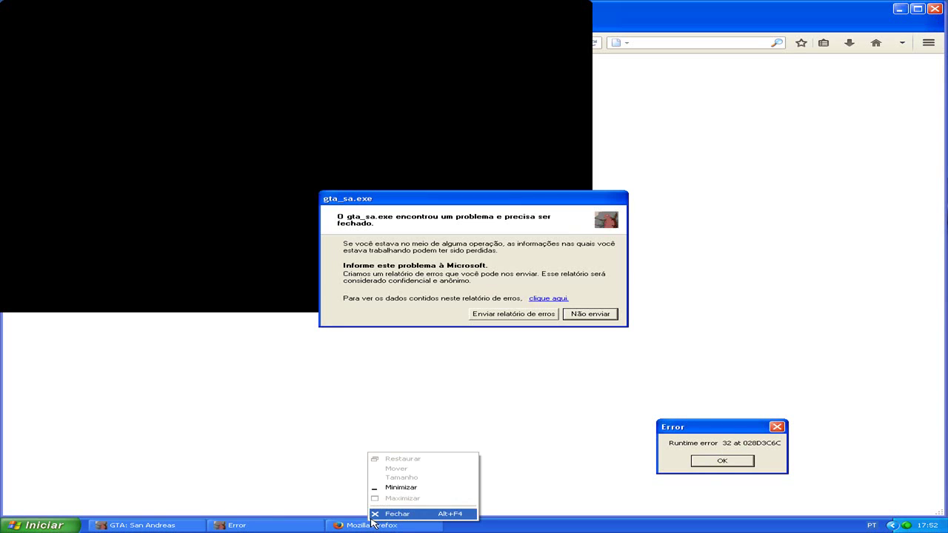
pyautogui.hotkey('alt', 'F4')
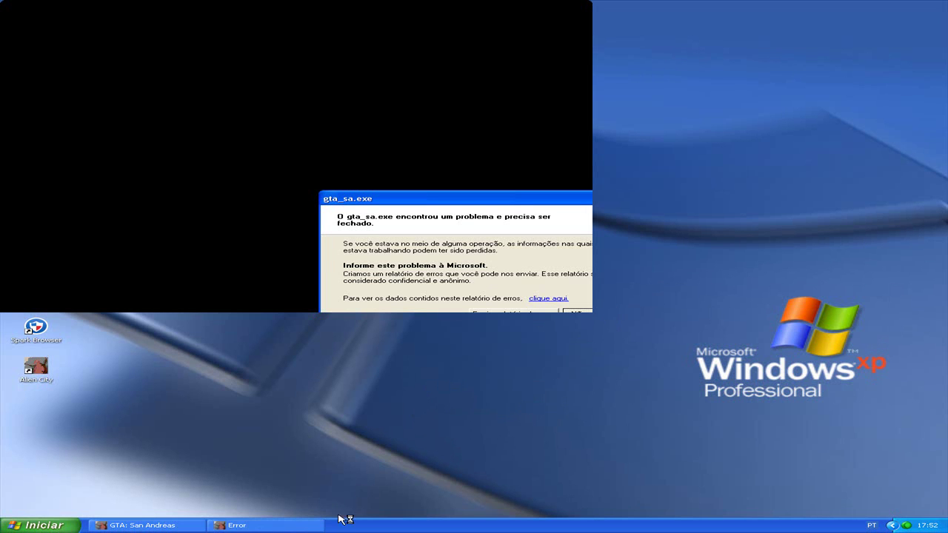
pyautogui.rightClick(287, 528)
pyautogui.click(311, 520)
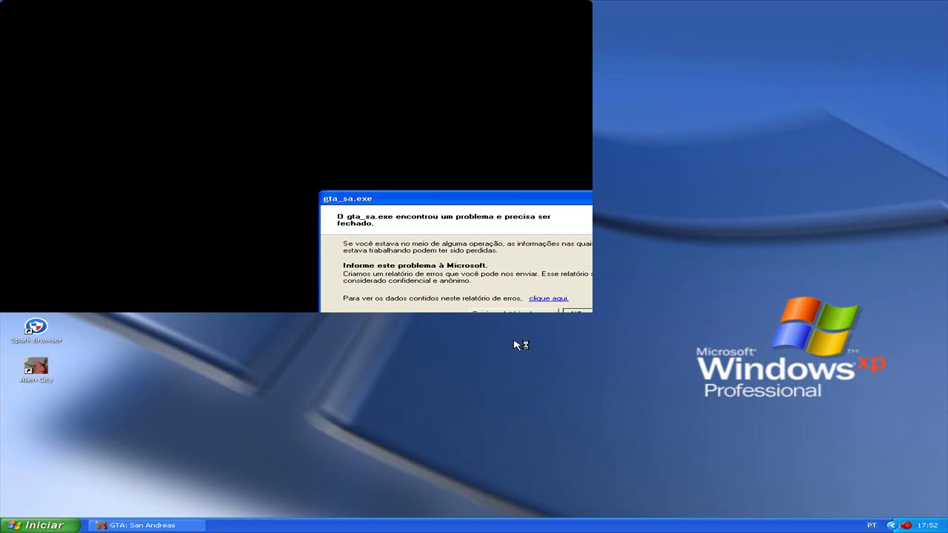
pyautogui.rightClick(166, 519)
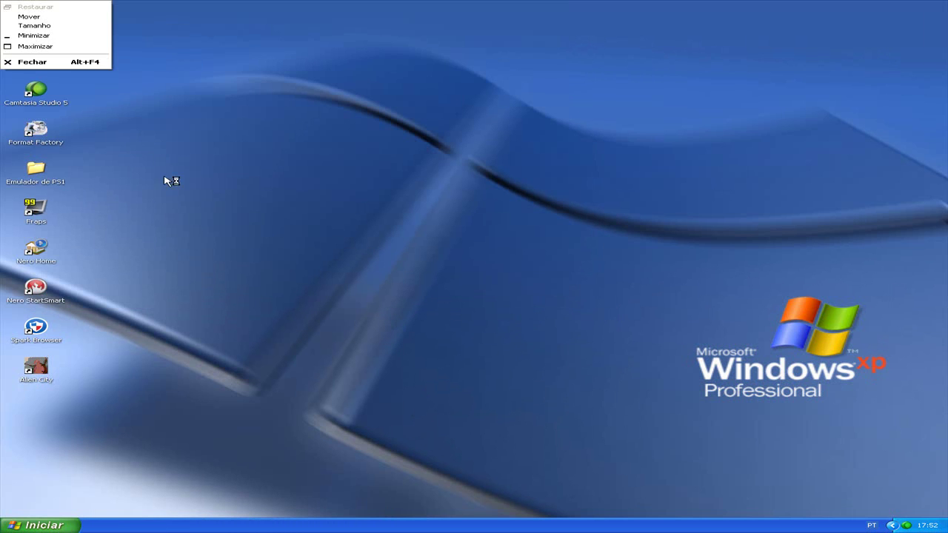
pyautogui.moveTo(458, 221); pyautogui.dragTo(503, 262)
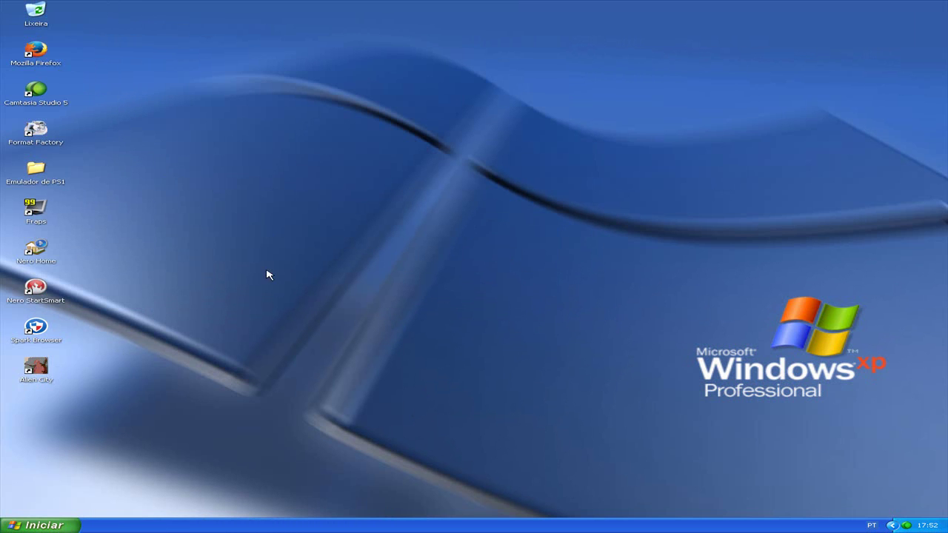
# - Try launching Alien City once more from the cleared desktop
pyautogui.doubleClick(47, 361)
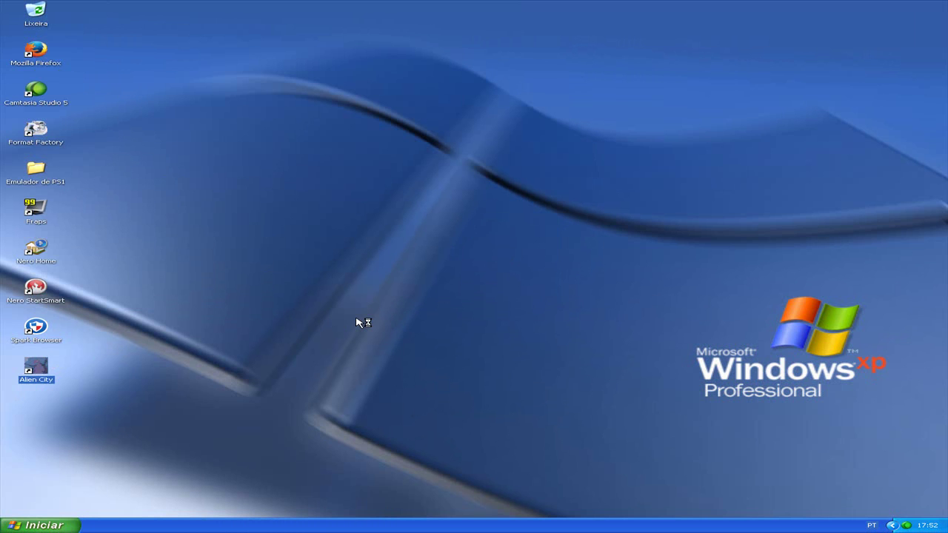
pyautogui.moveTo(357, 318); pyautogui.dragTo(543, 372)
pyautogui.moveTo(441, 290); pyautogui.dragTo(623, 416)
pyautogui.moveTo(498, 184); pyautogui.dragTo(360, 358)
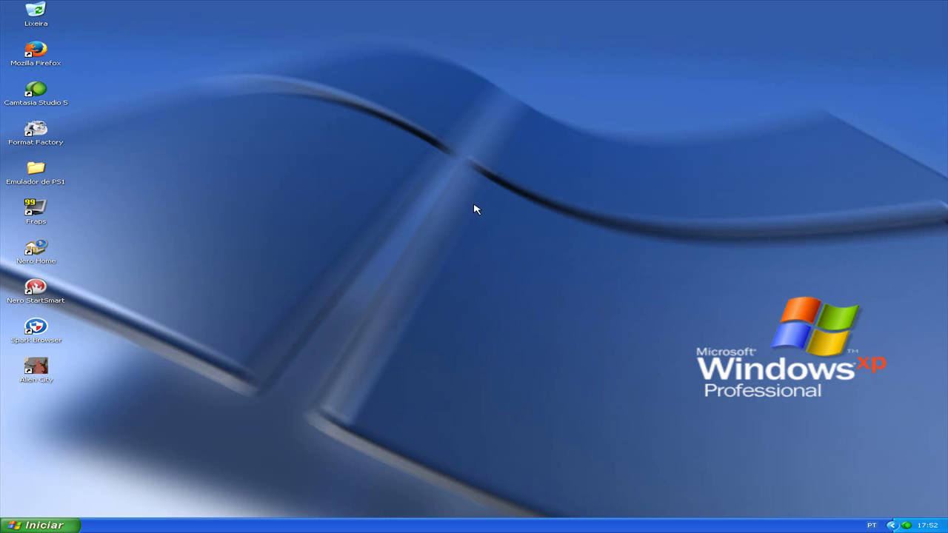
# - Review the compatibility settings of the Alien City shortcut and close its properties without changes
pyautogui.rightClick(39, 363)
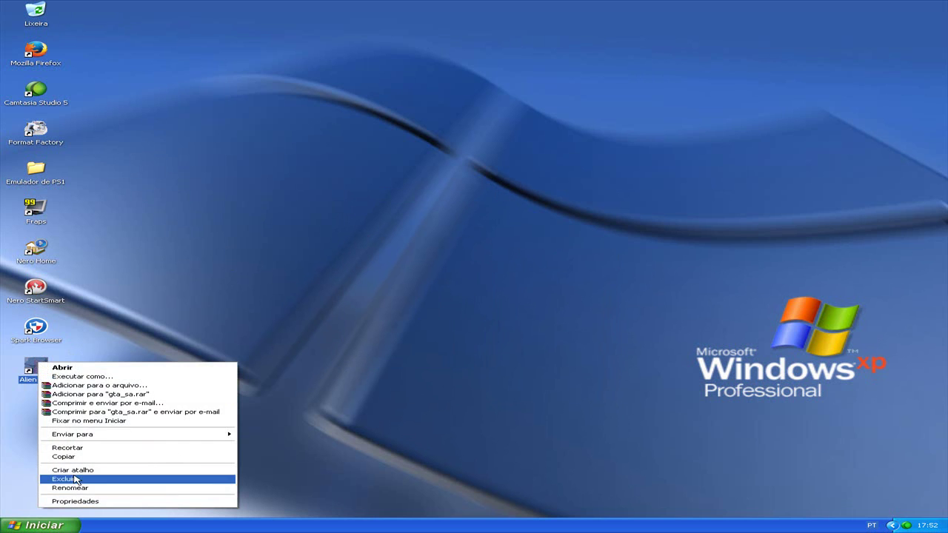
pyautogui.click(74, 502)
pyautogui.click(140, 275)
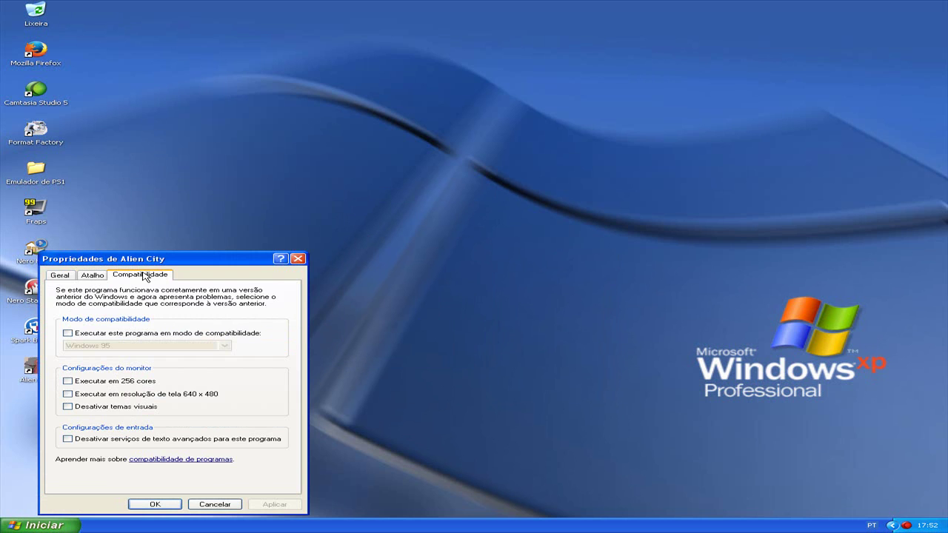
pyautogui.click(298, 259)
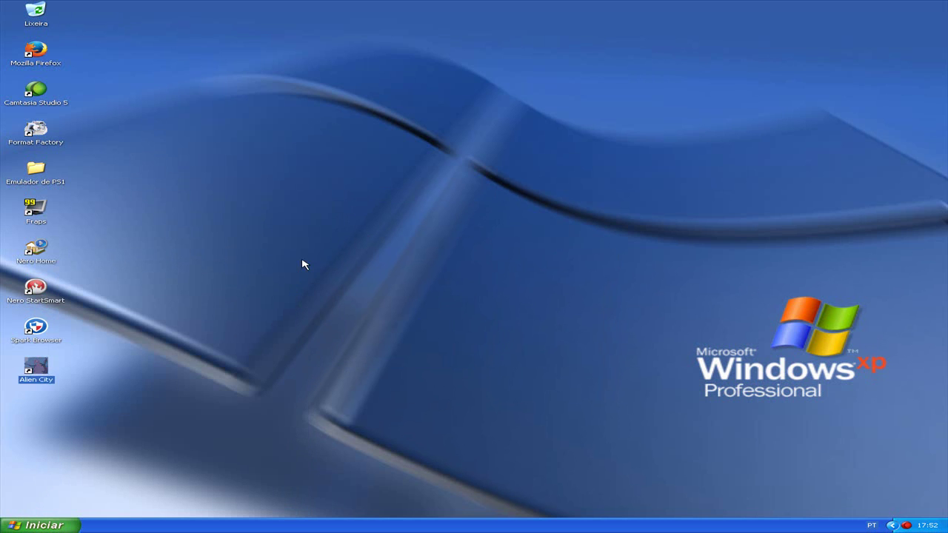
# - Retry launching Alien City from the desktop and look through the contents of the Grand Theft Auto Anderius program group
pyautogui.doubleClick(41, 367)
pyautogui.click(43, 525)
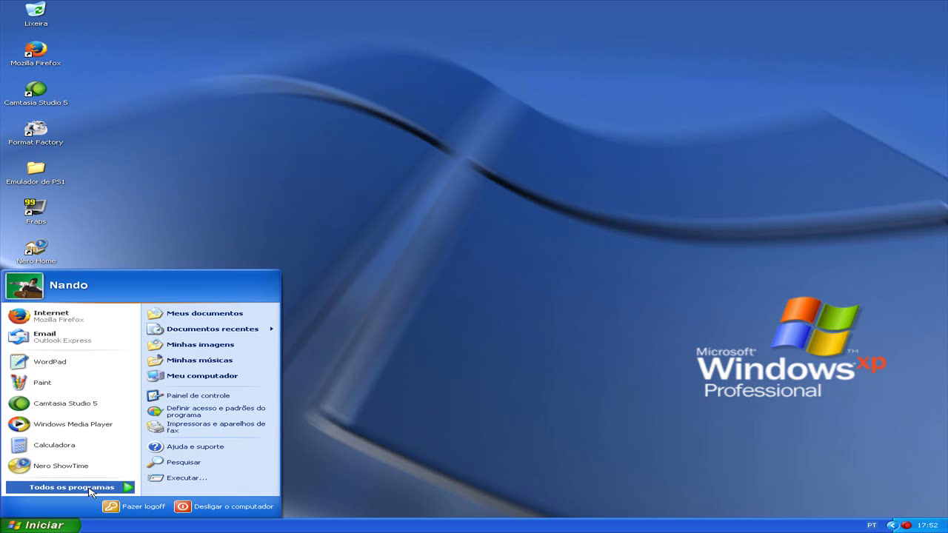
pyautogui.moveTo(91, 492)
pyautogui.moveTo(212, 494)
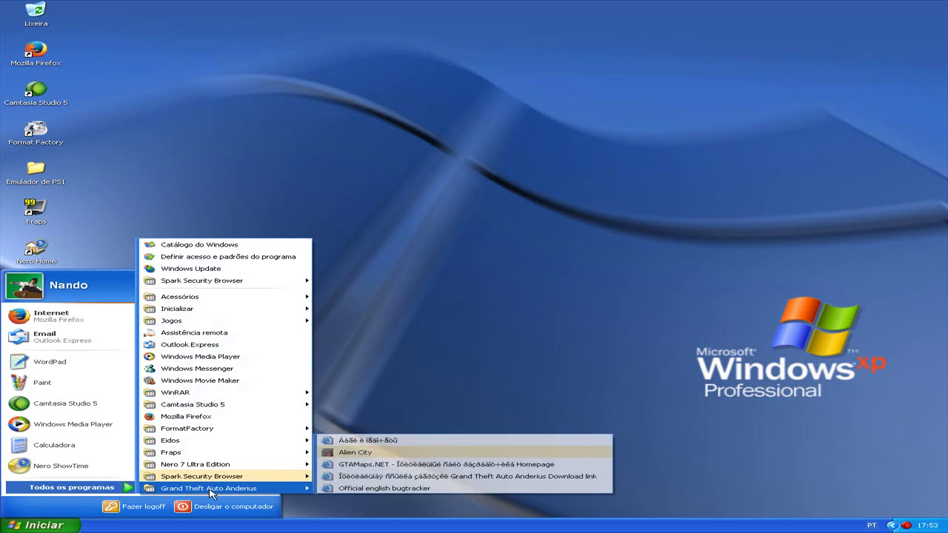
pyautogui.click(423, 328)
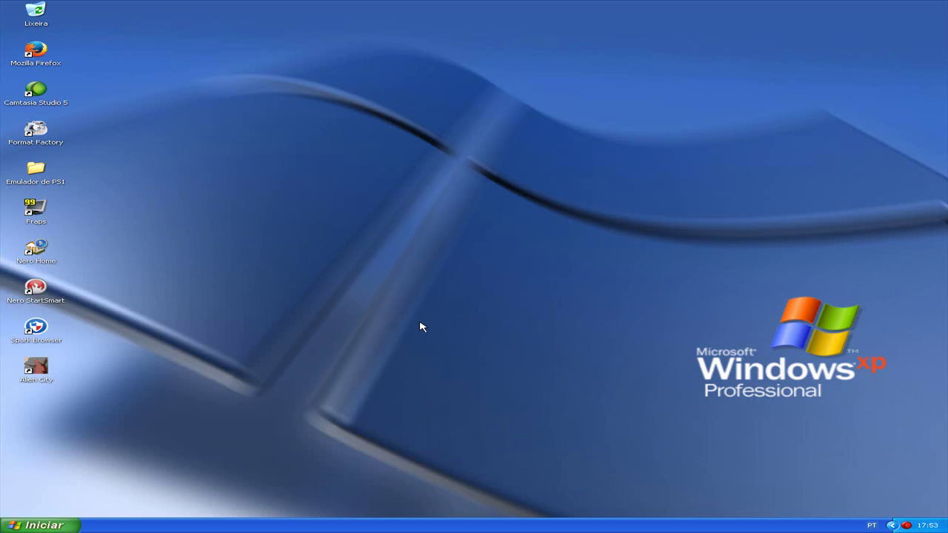
# - Set the Alien City shortcut to run in 256 colours and at 640 x 480 screen resolution
pyautogui.rightClick(46, 362)
pyautogui.click(83, 501)
pyautogui.click(151, 277)
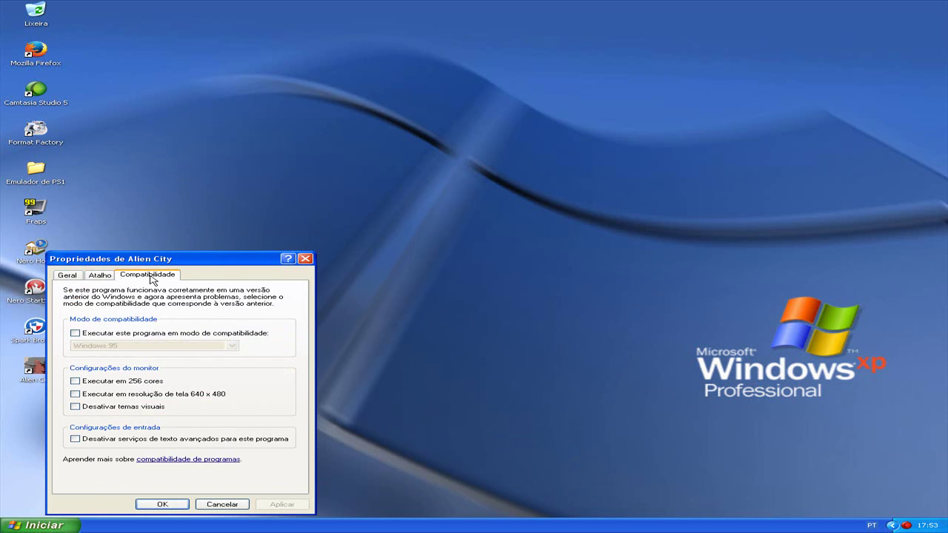
pyautogui.click(76, 394)
pyautogui.click(75, 381)
pyautogui.click(93, 277)
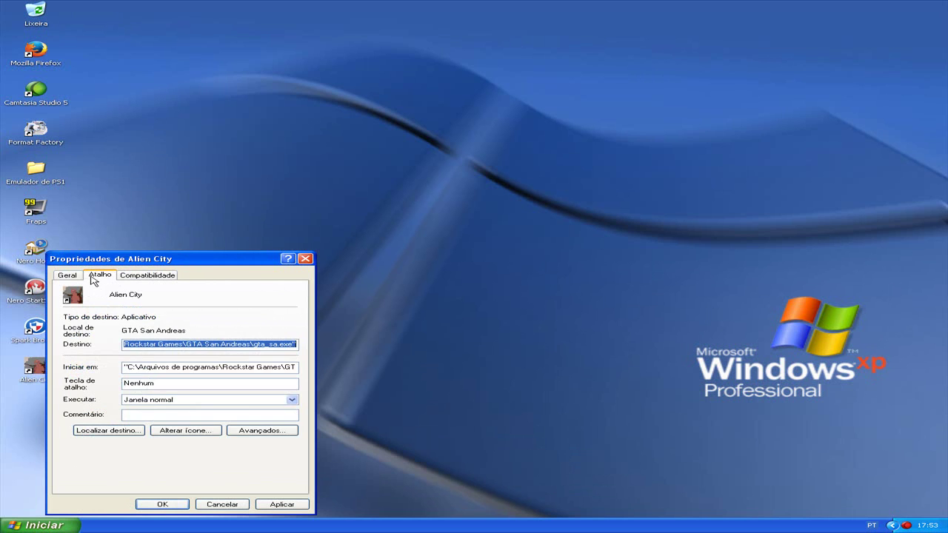
pyautogui.click(70, 276)
pyautogui.click(152, 275)
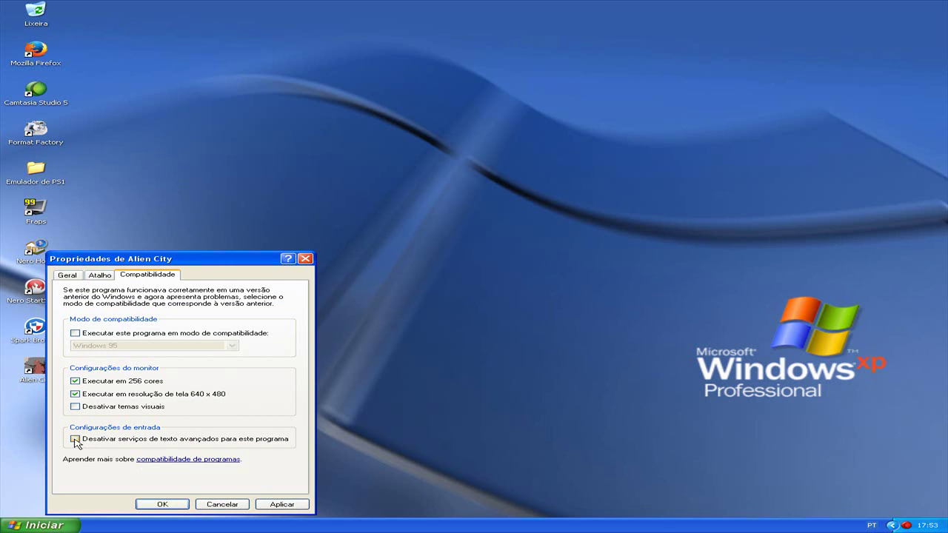
pyautogui.click(172, 507)
# - Try launching Alien City from the desktop with the changed display settings
pyautogui.moveTo(338, 343); pyautogui.dragTo(503, 422)
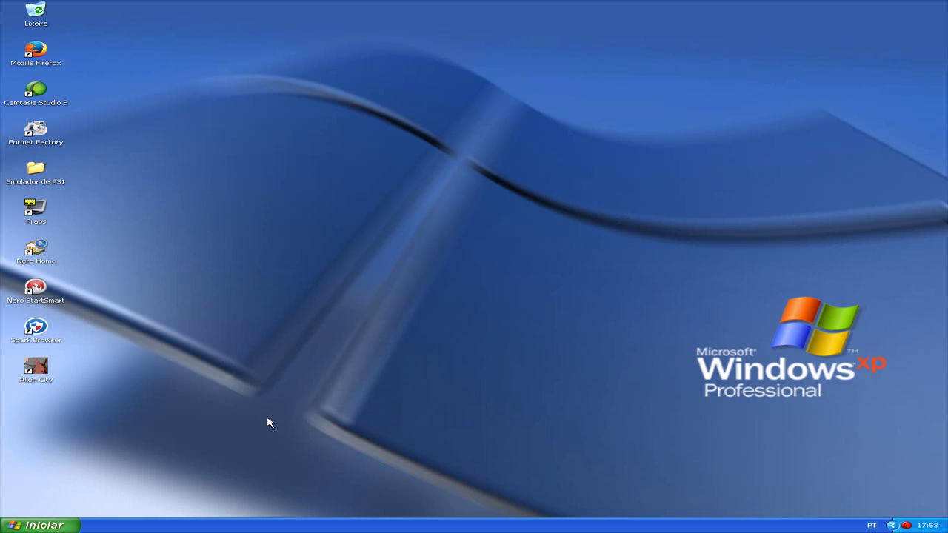
pyautogui.doubleClick(40, 365)
# - Open the folder C:\Arquivos de programas\Rockstar Games\GTA San Andreas and try running gta_sa directly from it
pyautogui.click(41, 525)
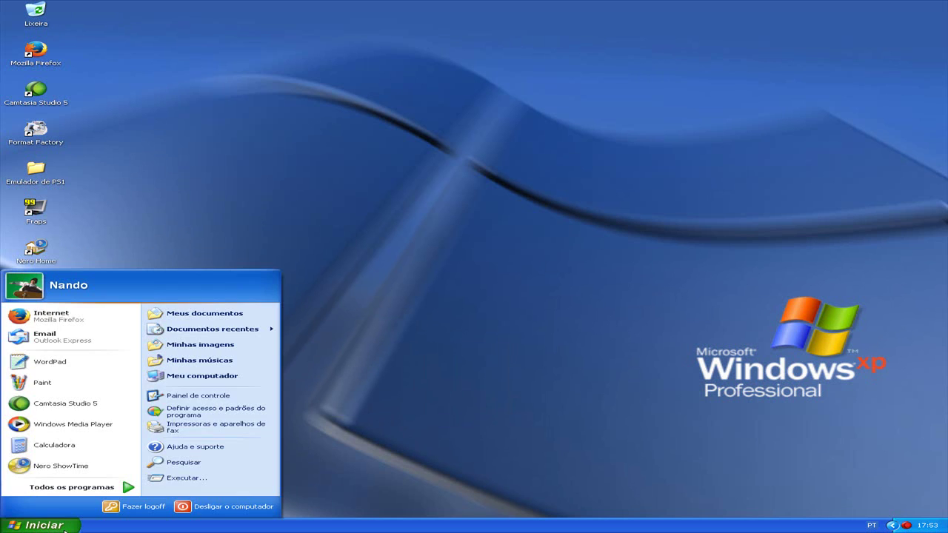
pyautogui.click(197, 376)
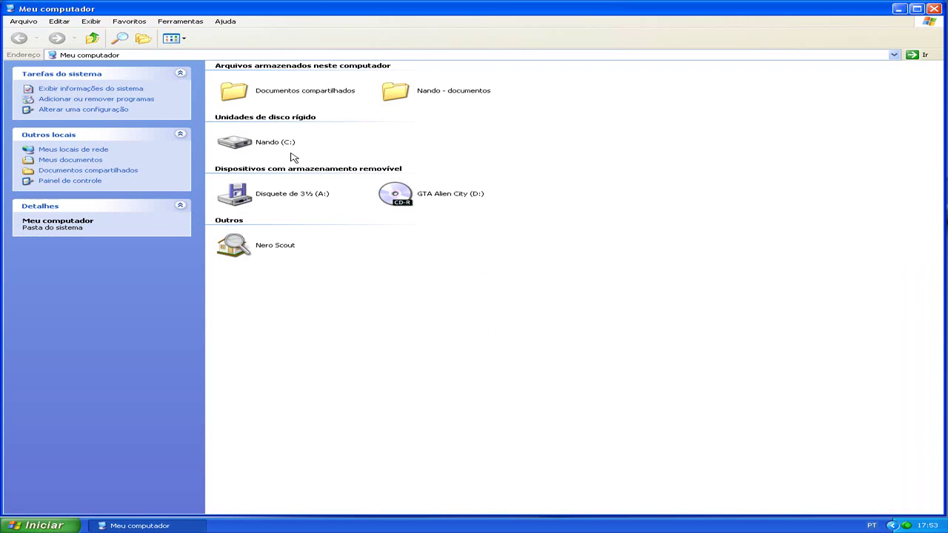
pyautogui.doubleClick(285, 143)
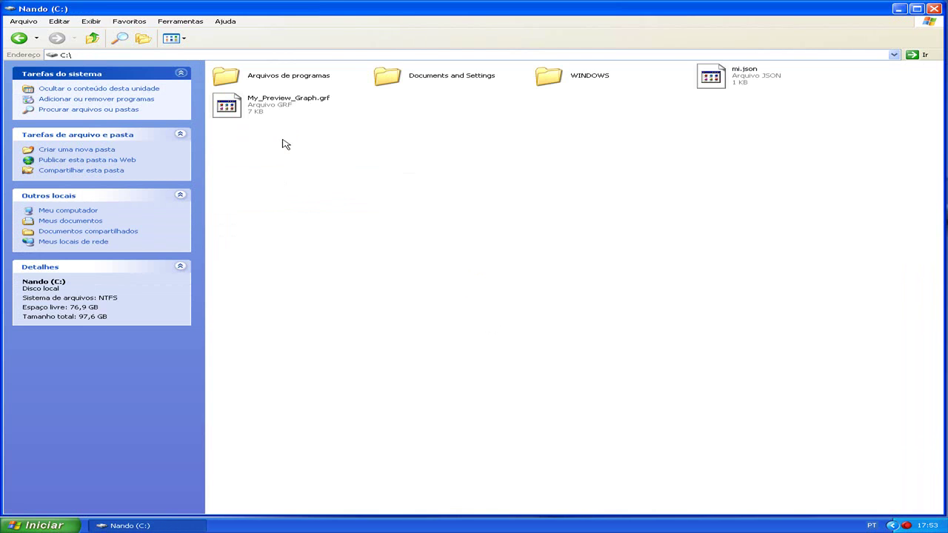
pyautogui.doubleClick(287, 74)
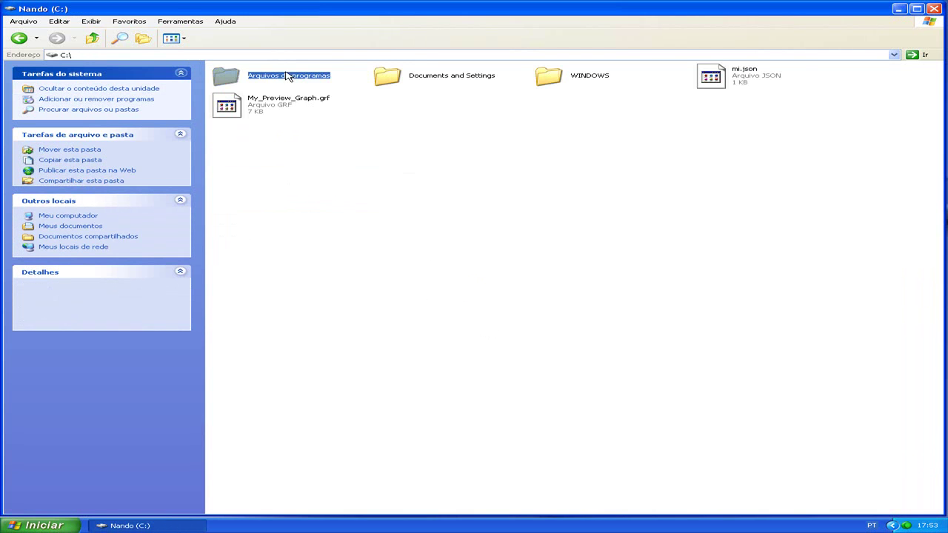
pyautogui.click(262, 78)
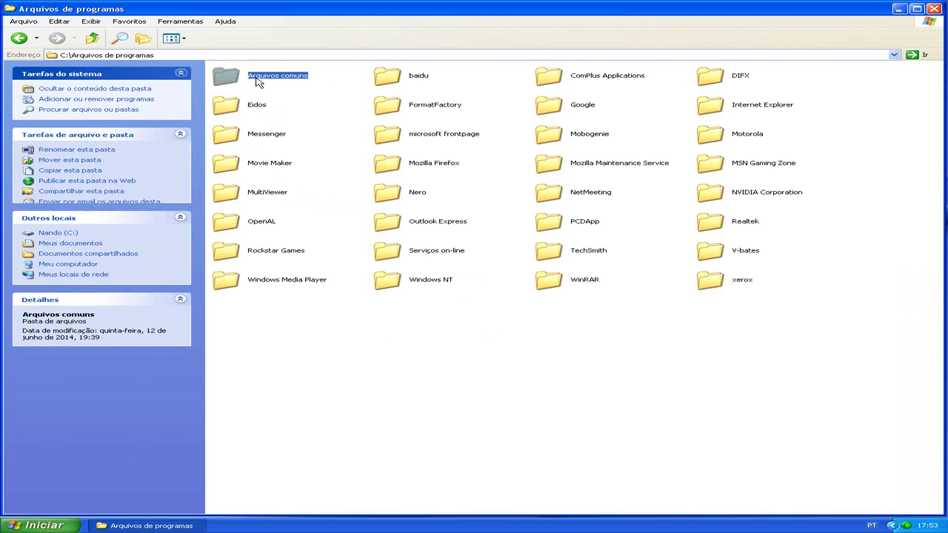
pyautogui.click(431, 345)
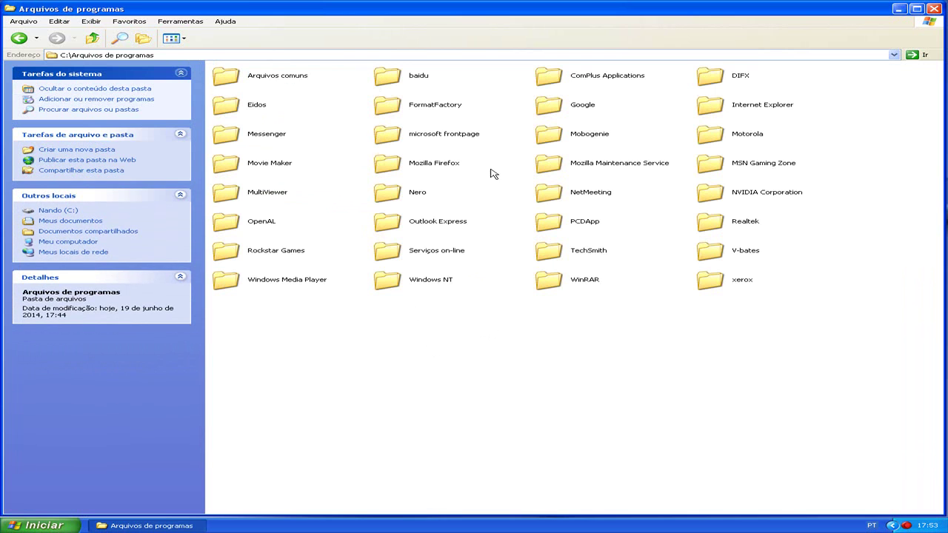
pyautogui.doubleClick(271, 252)
pyautogui.doubleClick(270, 79)
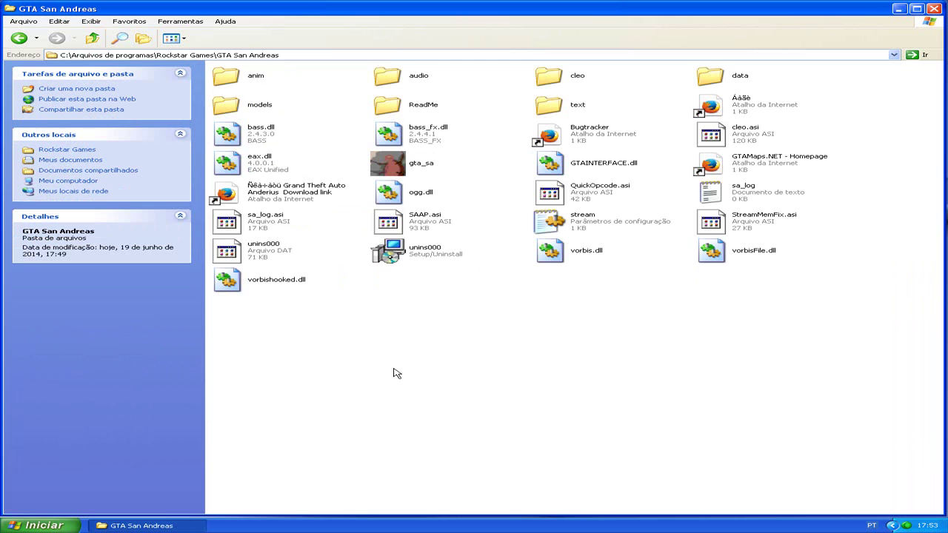
pyautogui.click(404, 166)
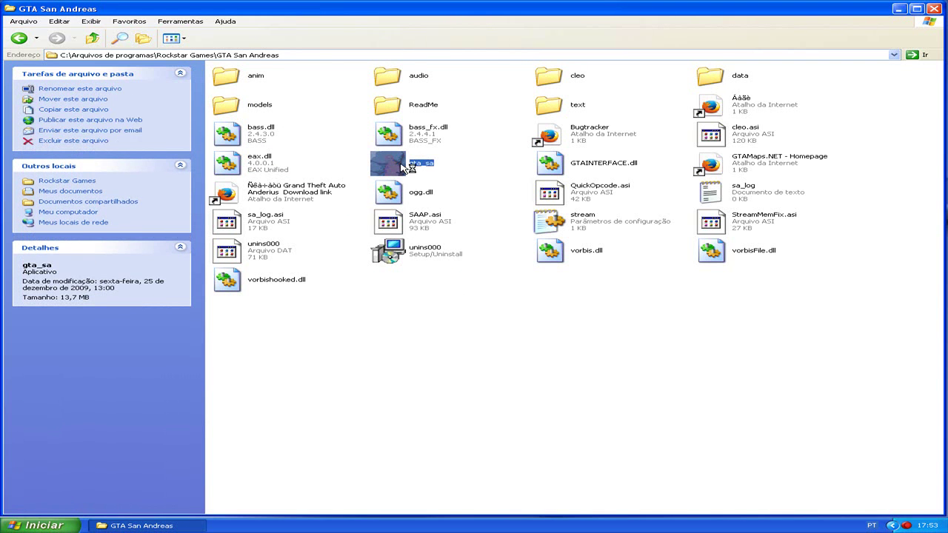
# - Try running gta_sa from the game folder once more
pyautogui.doubleClick(403, 166)
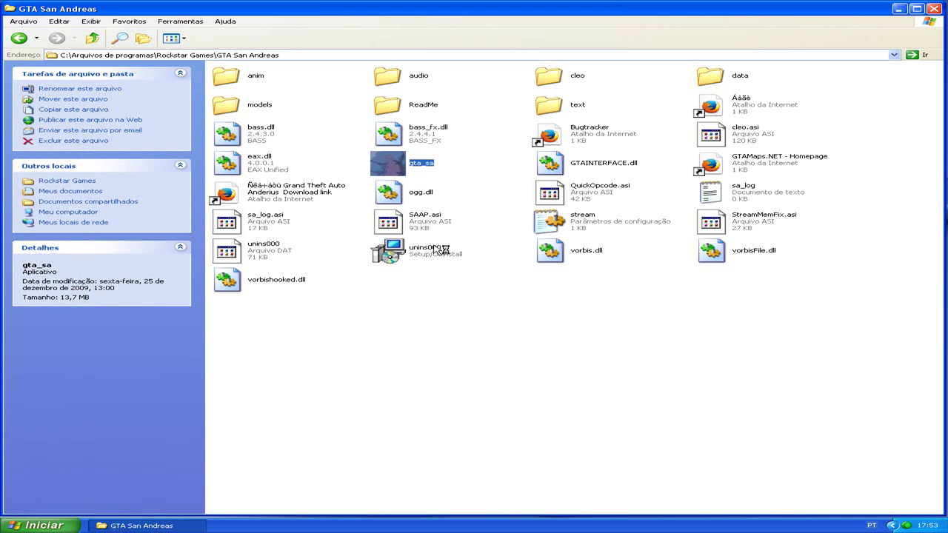
pyautogui.click(467, 348)
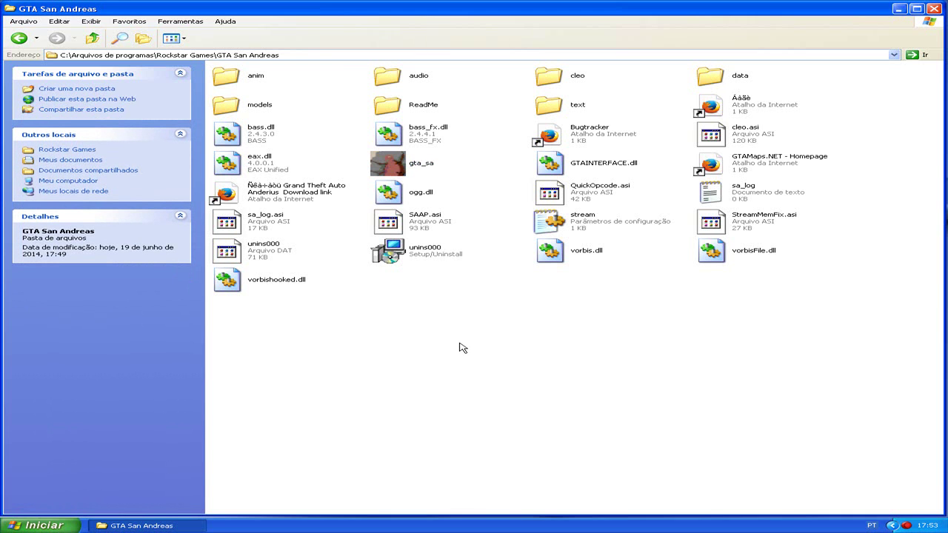
# - Uninstall Grand Theft Auto: Anderius (Alien City) by running unins000 from the game folder and confirming the removal
pyautogui.click(425, 251)
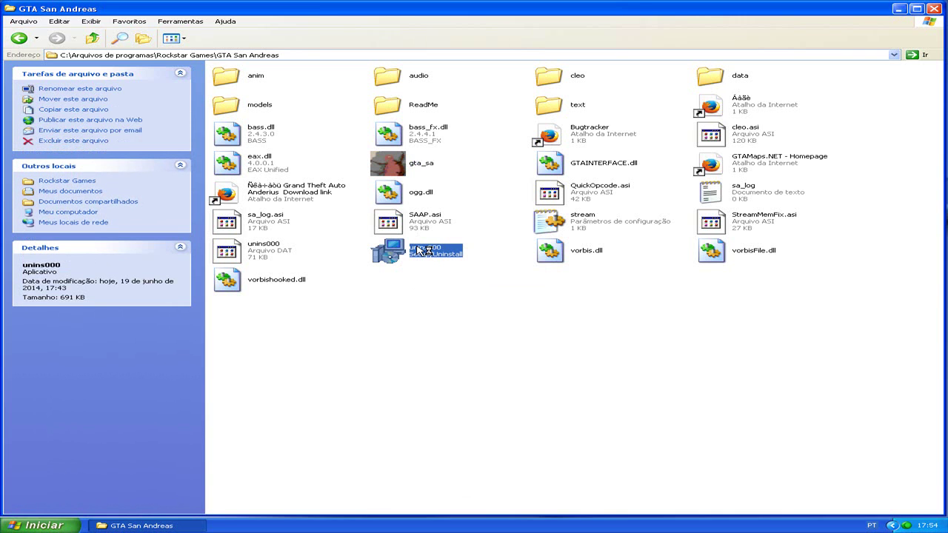
pyautogui.doubleClick(423, 251)
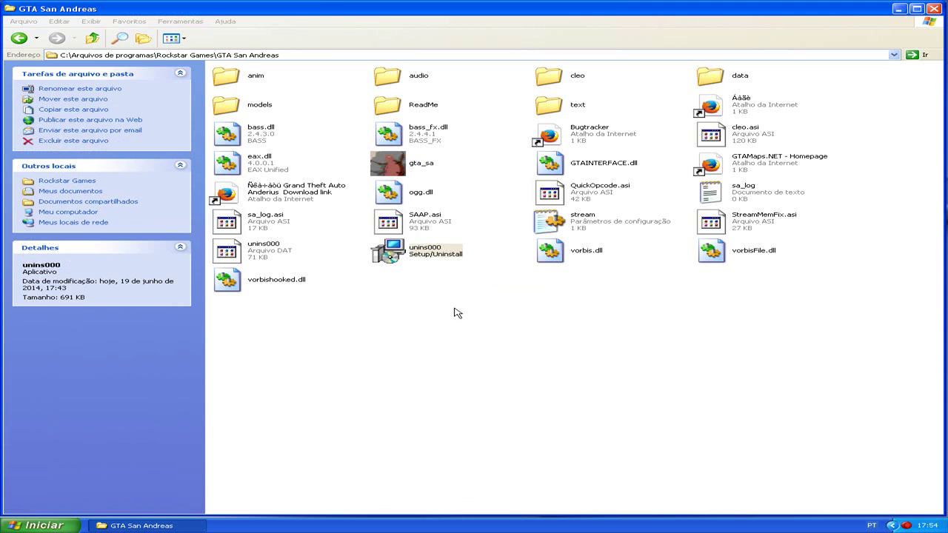
pyautogui.moveTo(550, 334); pyautogui.dragTo(622, 354)
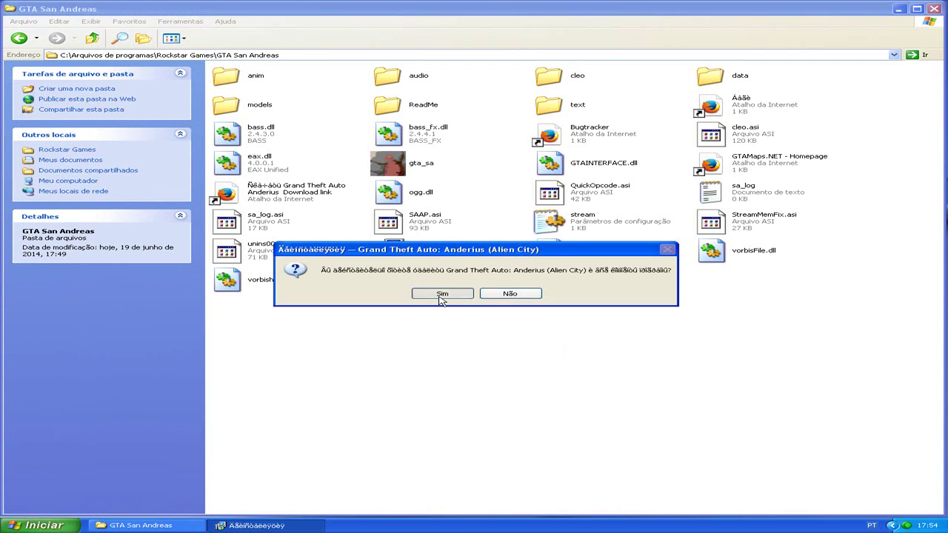
pyautogui.click(442, 296)
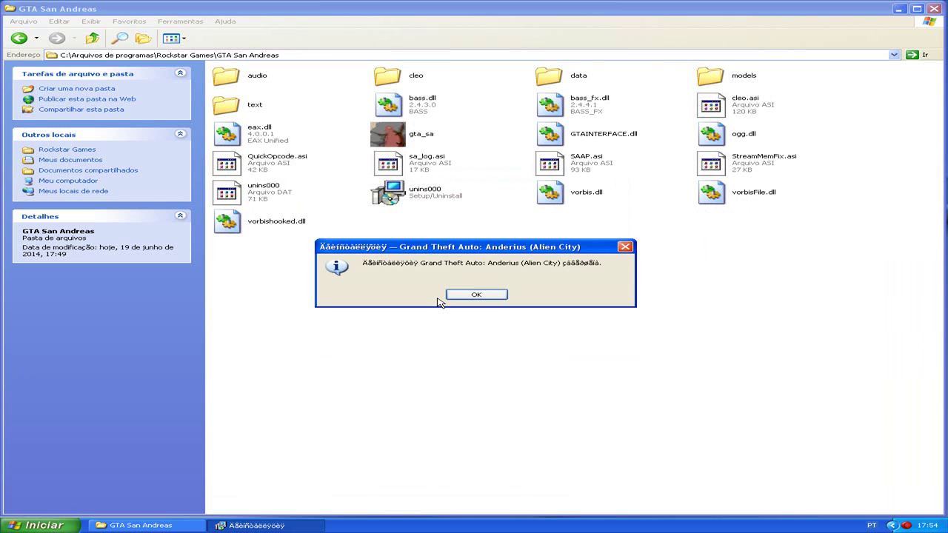
pyautogui.click(455, 299)
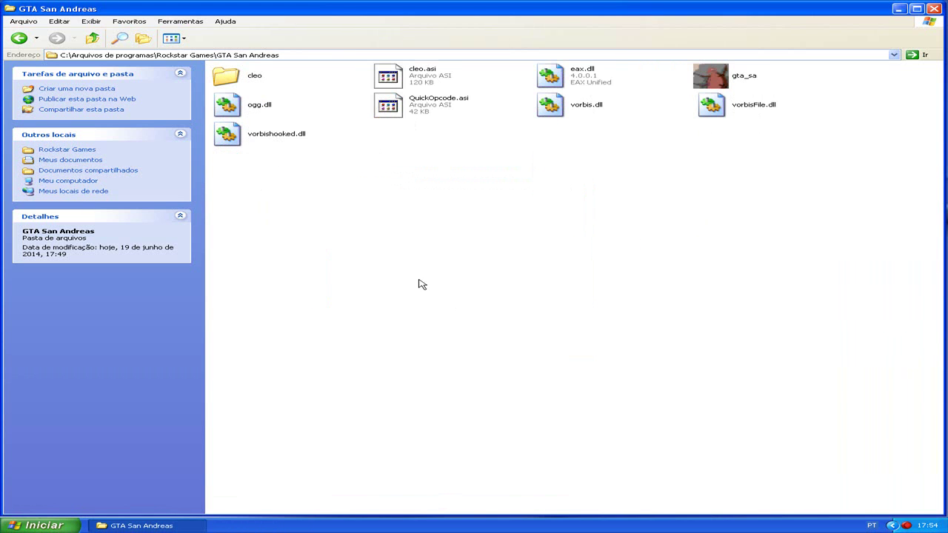
# - Reopen the GTA San Andreas folder from Rockstar Games and check the leftover gta_sa file
pyautogui.click(20, 38)
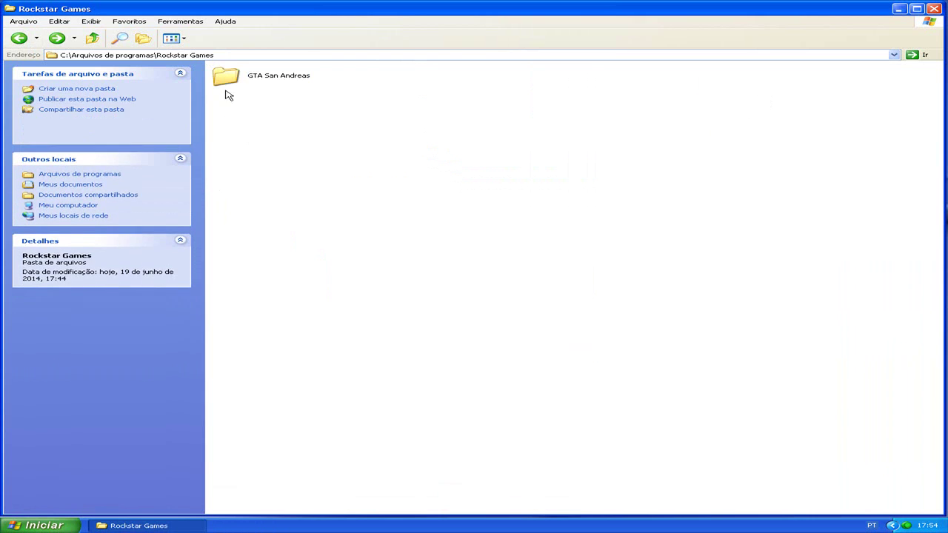
pyautogui.doubleClick(226, 81)
pyautogui.click(711, 80)
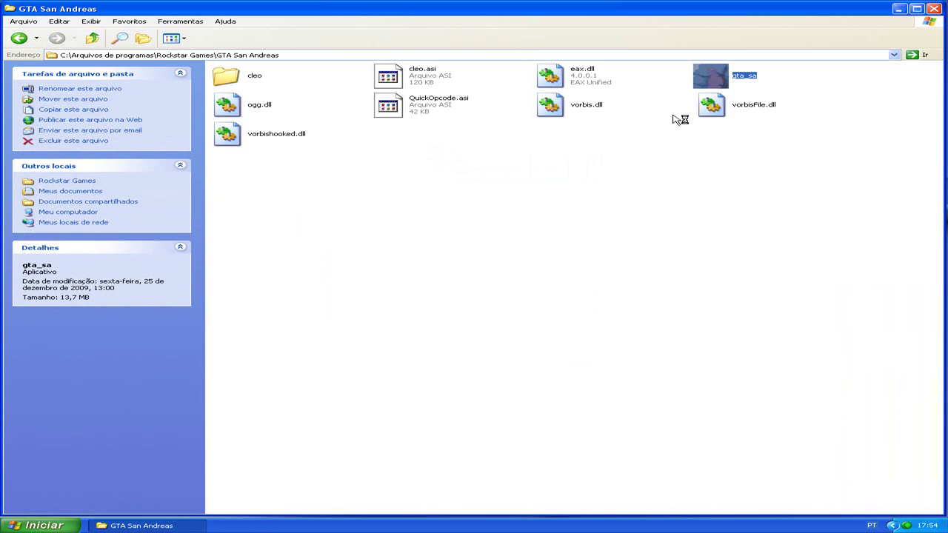
pyautogui.click(618, 158)
# - Try to delete the Rockstar Games folder from C:\Arquivos de programas
pyautogui.click(19, 38)
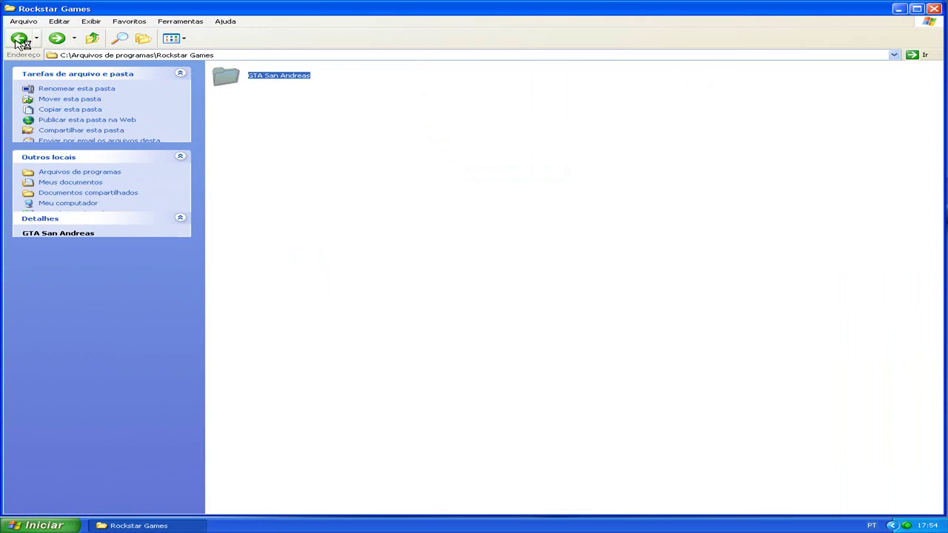
pyautogui.click(20, 39)
pyautogui.rightClick(234, 258)
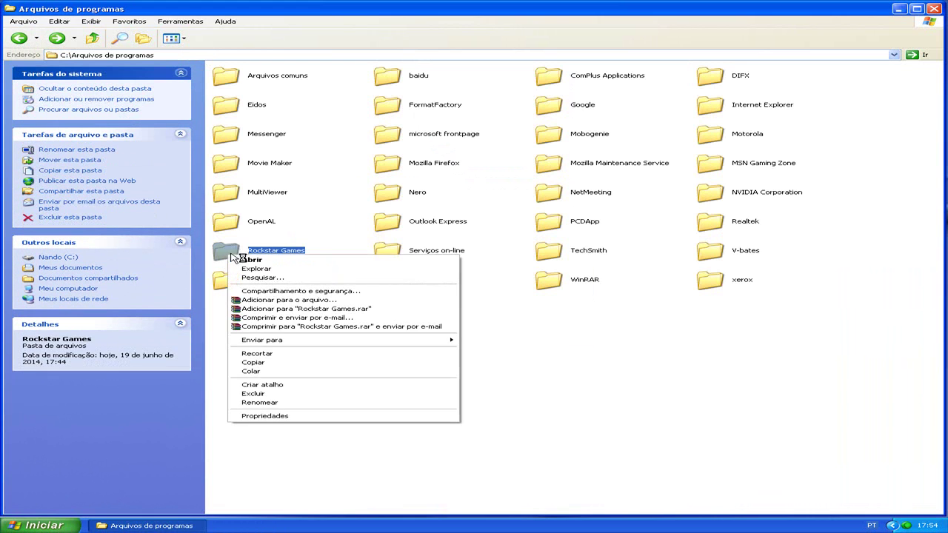
pyautogui.click(324, 391)
pyautogui.click(510, 286)
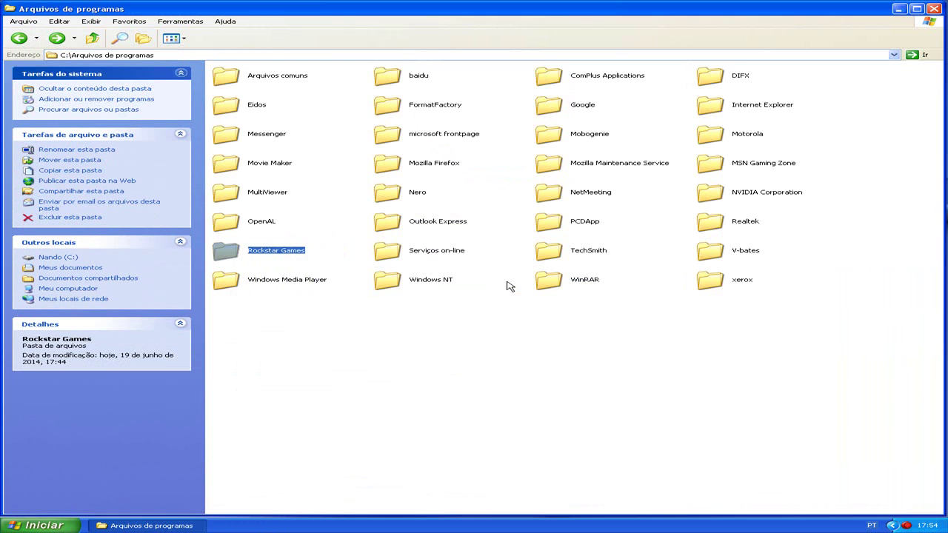
pyautogui.click(900, 9)
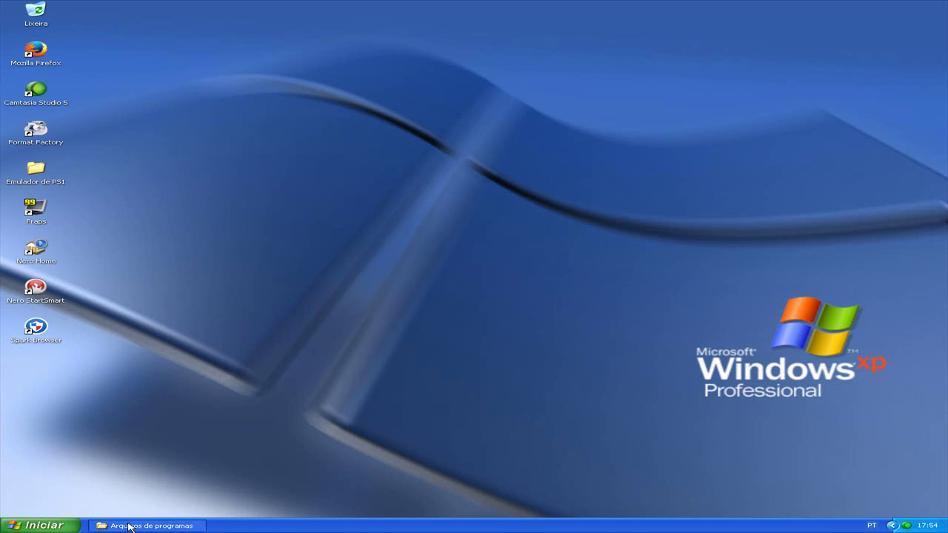
pyautogui.click(43, 525)
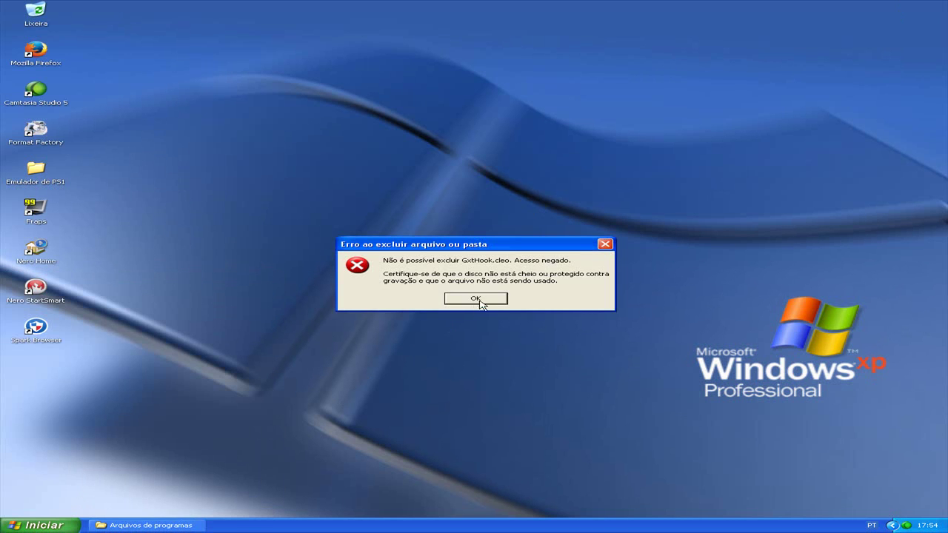
pyautogui.click(482, 300)
# - Check the list of all installed programs and return to the Arquivos de programas folder
pyautogui.press('super')
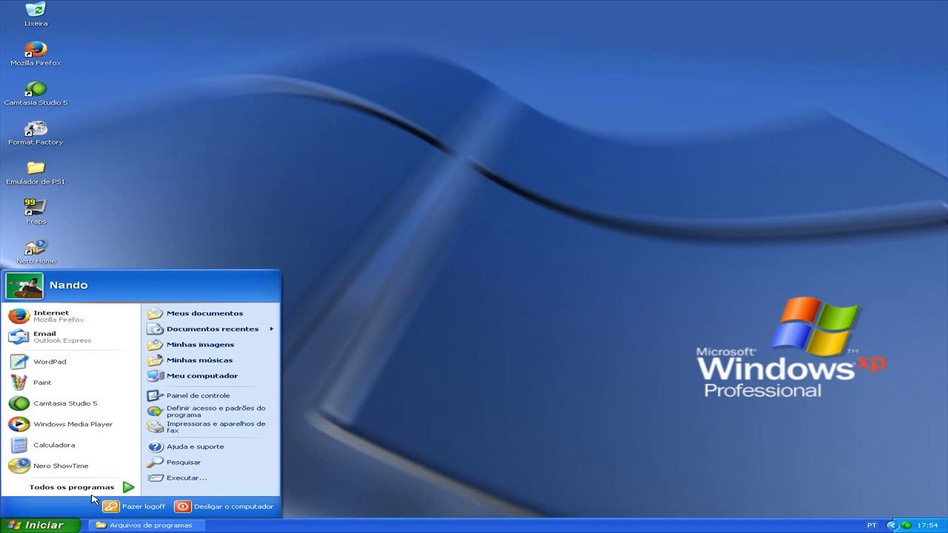
pyautogui.click(96, 489)
pyautogui.moveTo(202, 496)
pyautogui.click(141, 525)
pyautogui.click(140, 525)
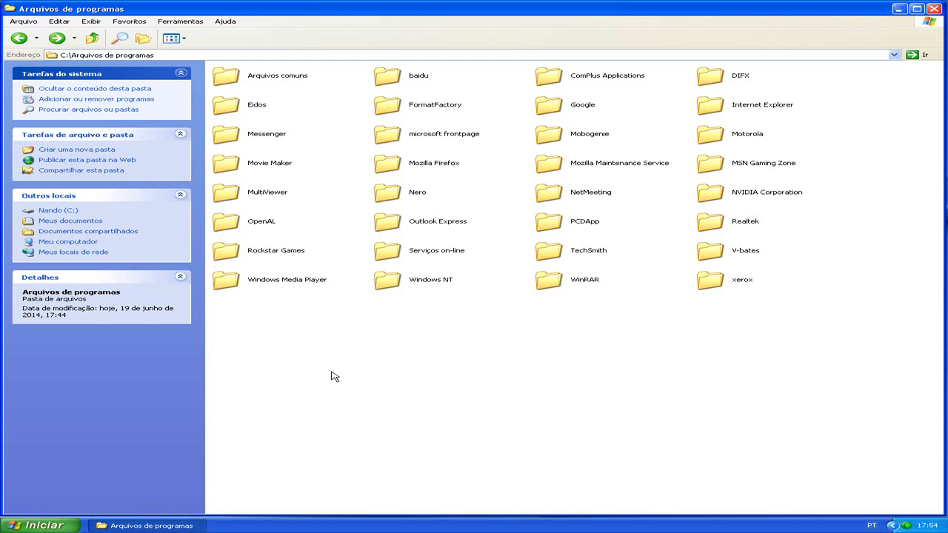
# - Retry deleting the Rockstar Games folder
pyautogui.click(271, 253)
pyautogui.rightClick(271, 254)
pyautogui.click(378, 391)
pyautogui.click(506, 289)
# - Try to delete all leftover items inside Rockstar Games\GTA San Andreas, and close the folder window
pyautogui.doubleClick(278, 253)
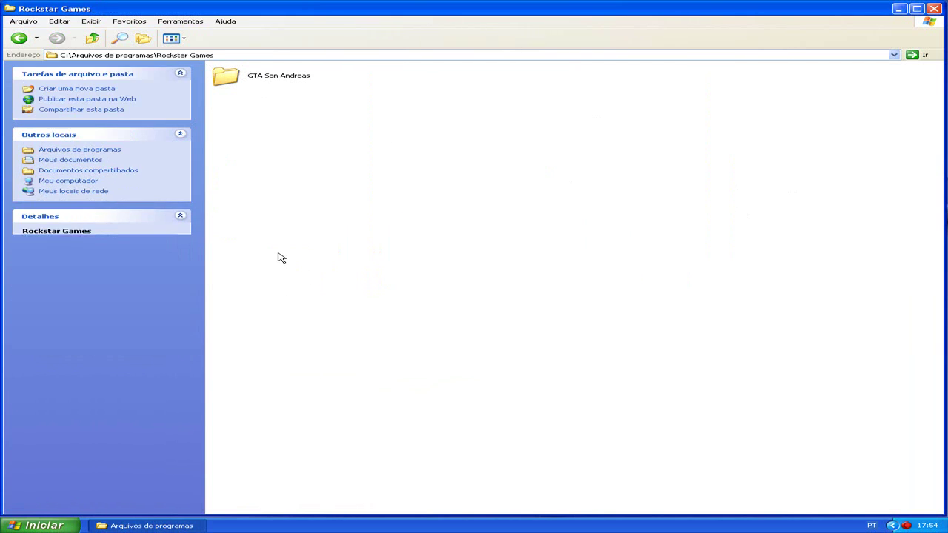
pyautogui.doubleClick(282, 77)
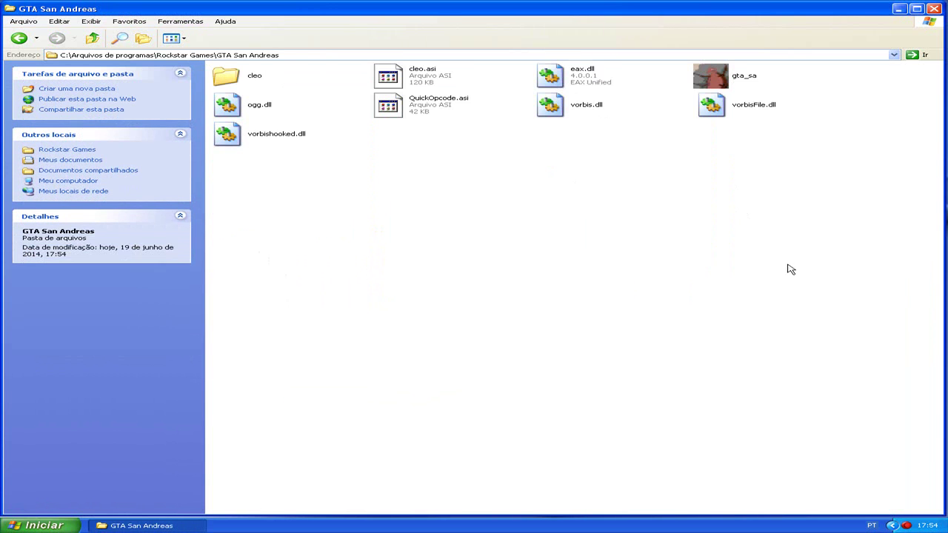
pyautogui.moveTo(784, 261); pyautogui.dragTo(249, 72)
pyautogui.rightClick(249, 72)
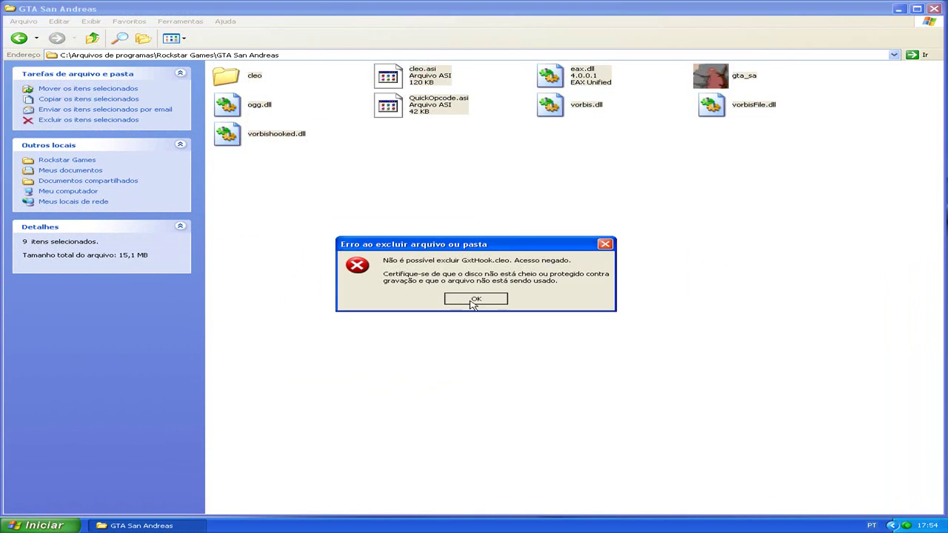
pyautogui.click(476, 298)
pyautogui.rightClick(259, 104)
pyautogui.click(286, 202)
pyautogui.click(508, 281)
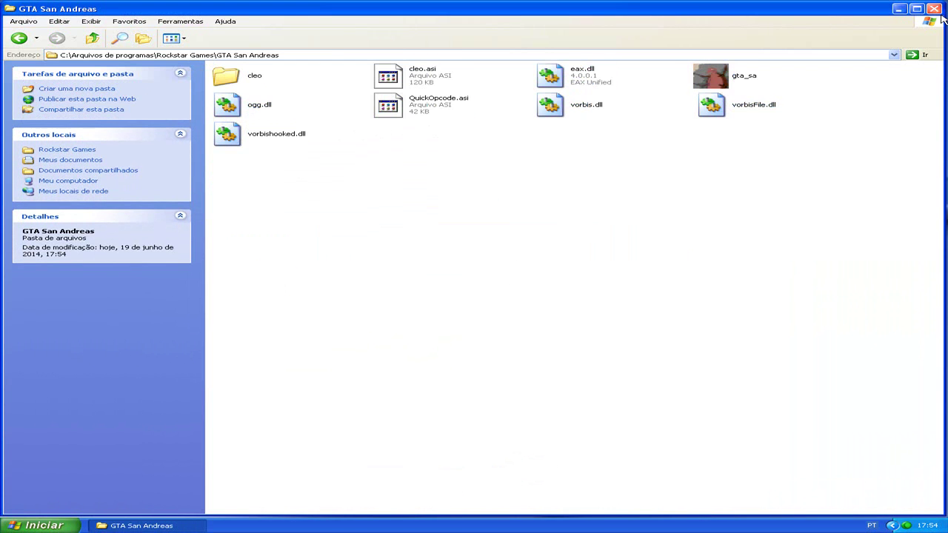
pyautogui.click(934, 9)
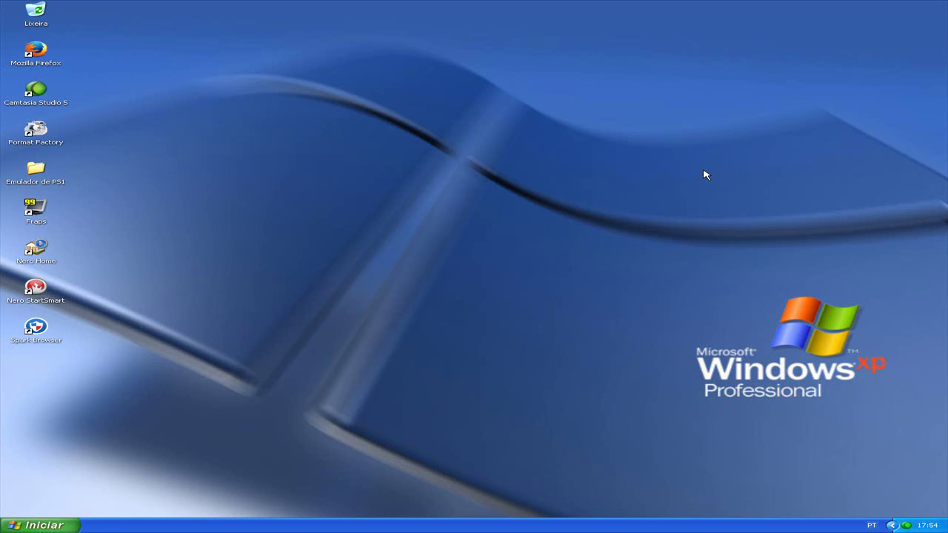
pyautogui.moveTo(704, 175); pyautogui.dragTo(417, 380)
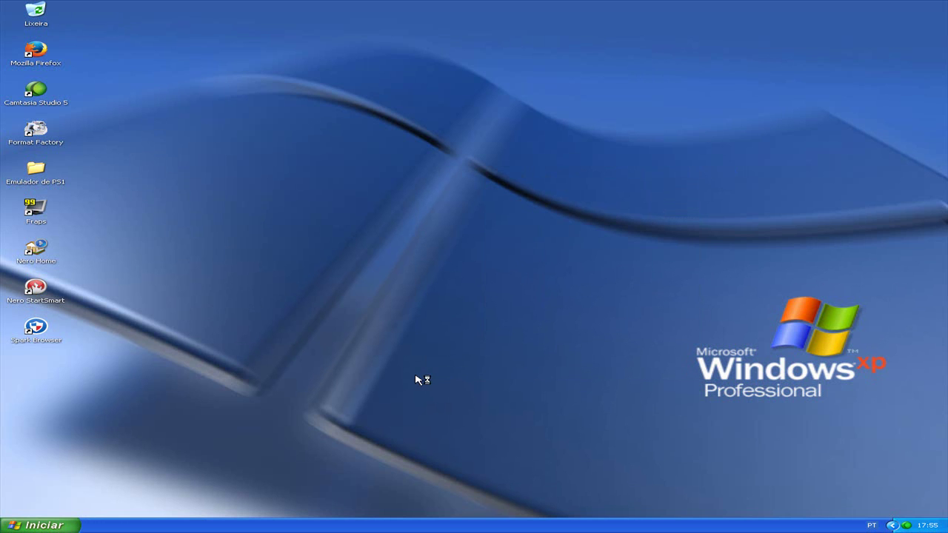